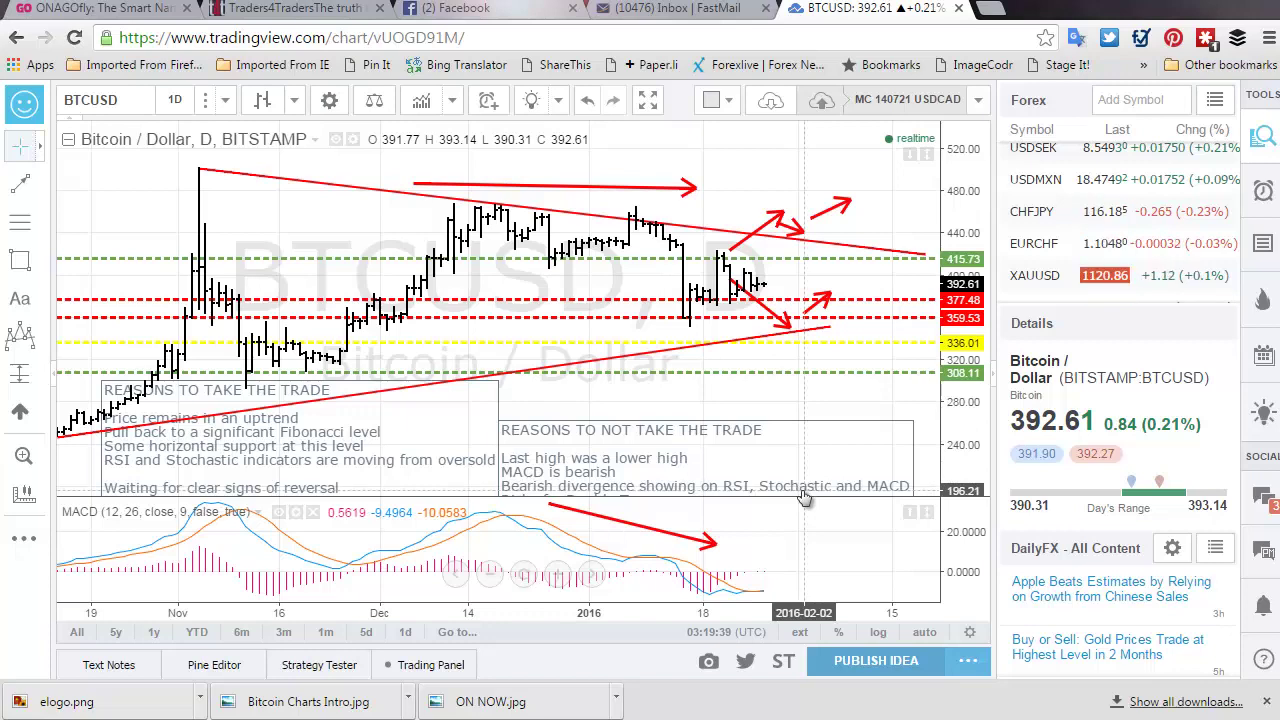
Delete the two red projection arrows below the latest price bars, the falling one and the short rebound one.
{"action": "left_click", "coordinate": [422, 186]}
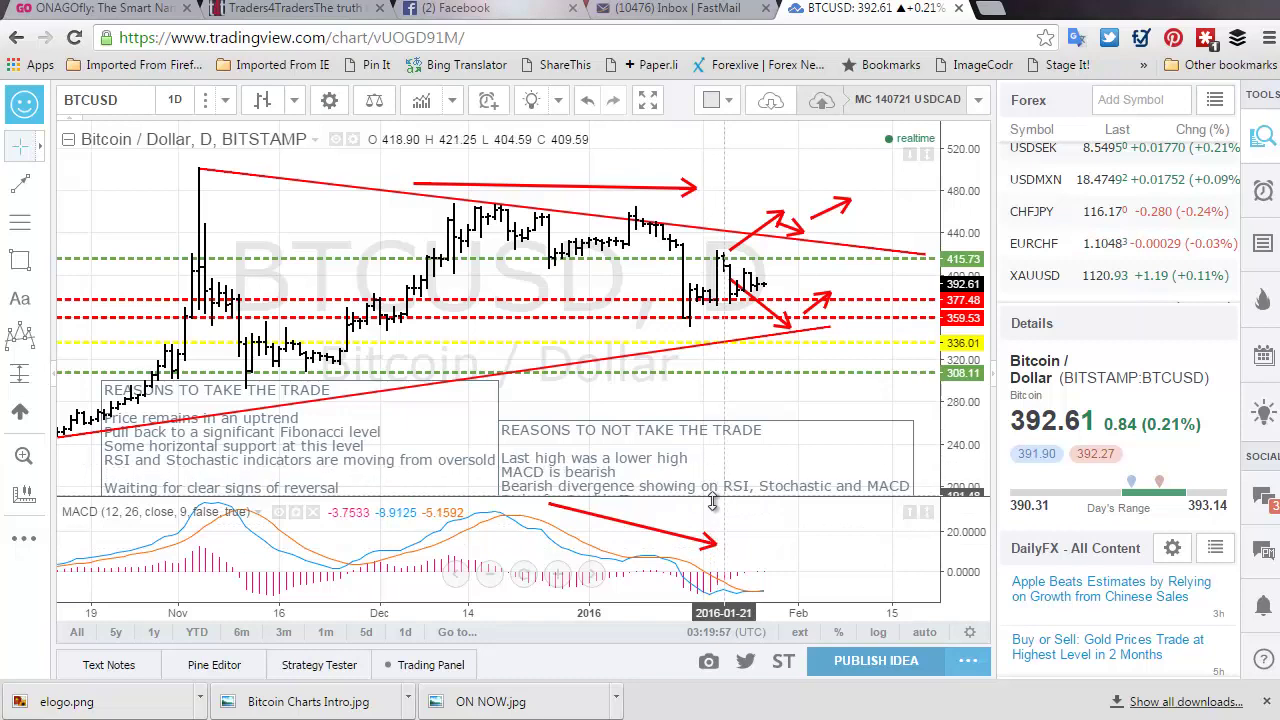
{"action": "left_click", "coordinate": [769, 319]}
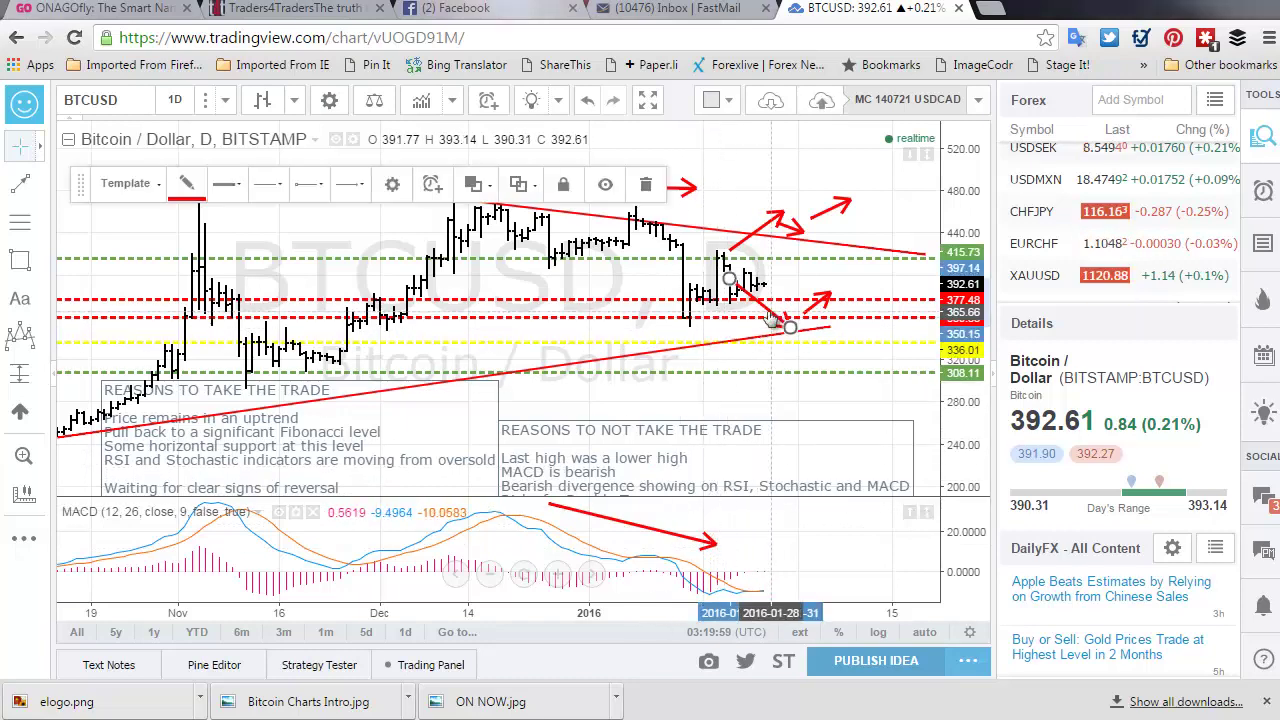
{"action": "key", "text": "Delete"}
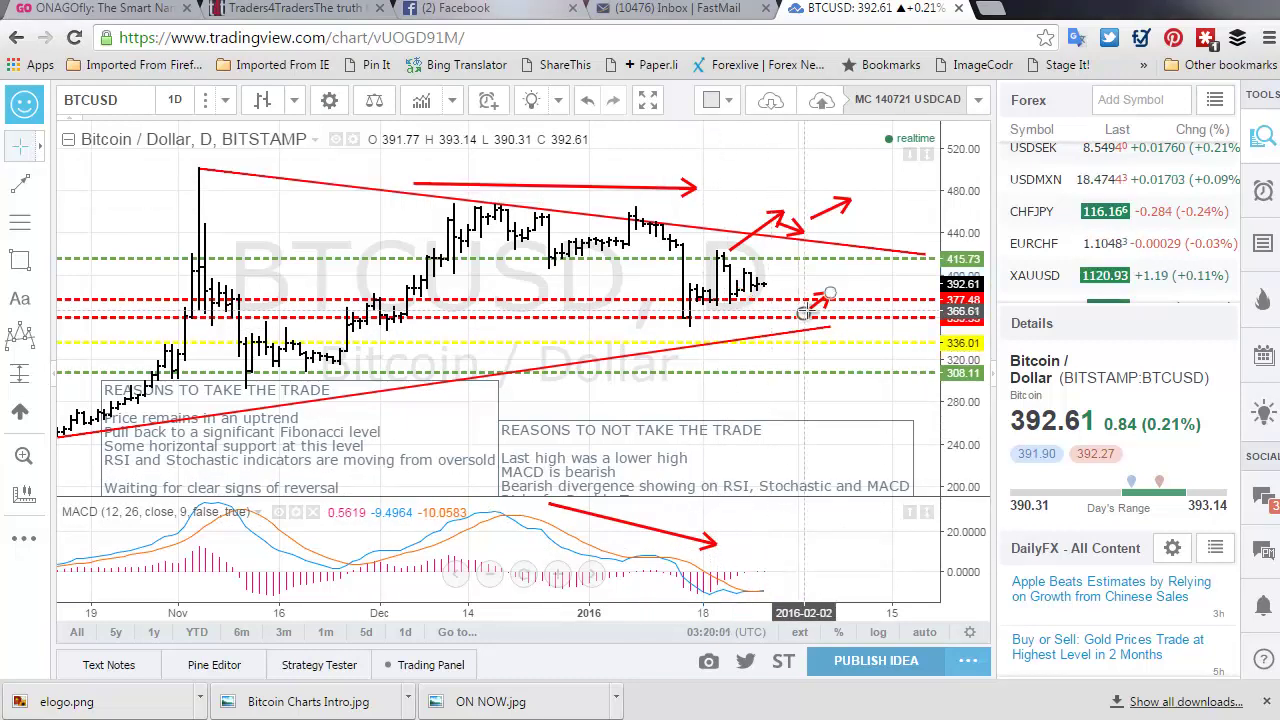
{"action": "left_click", "coordinate": [818, 303]}
{"action": "key", "text": "Delete"}
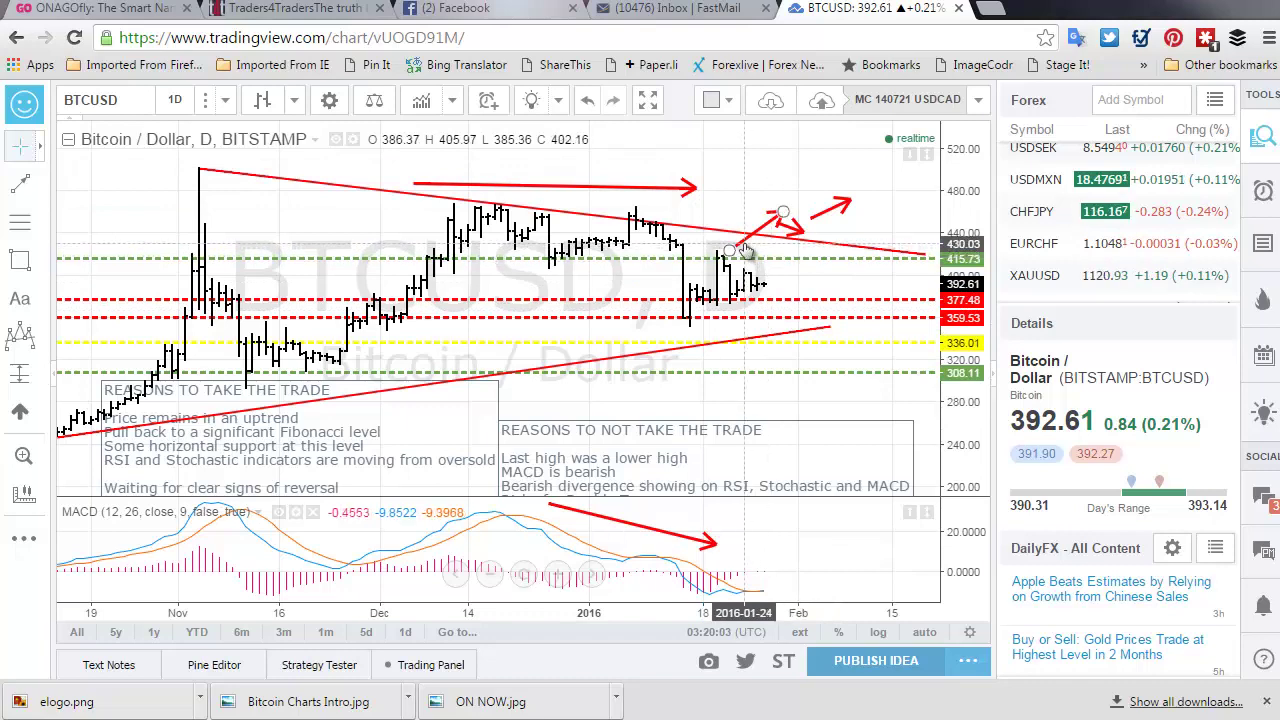
Delete the three red projection arrows above the latest price bars, around the descending trend line.
{"action": "left_click", "coordinate": [767, 228]}
{"action": "key", "text": "Delete"}
{"action": "left_click", "coordinate": [786, 231]}
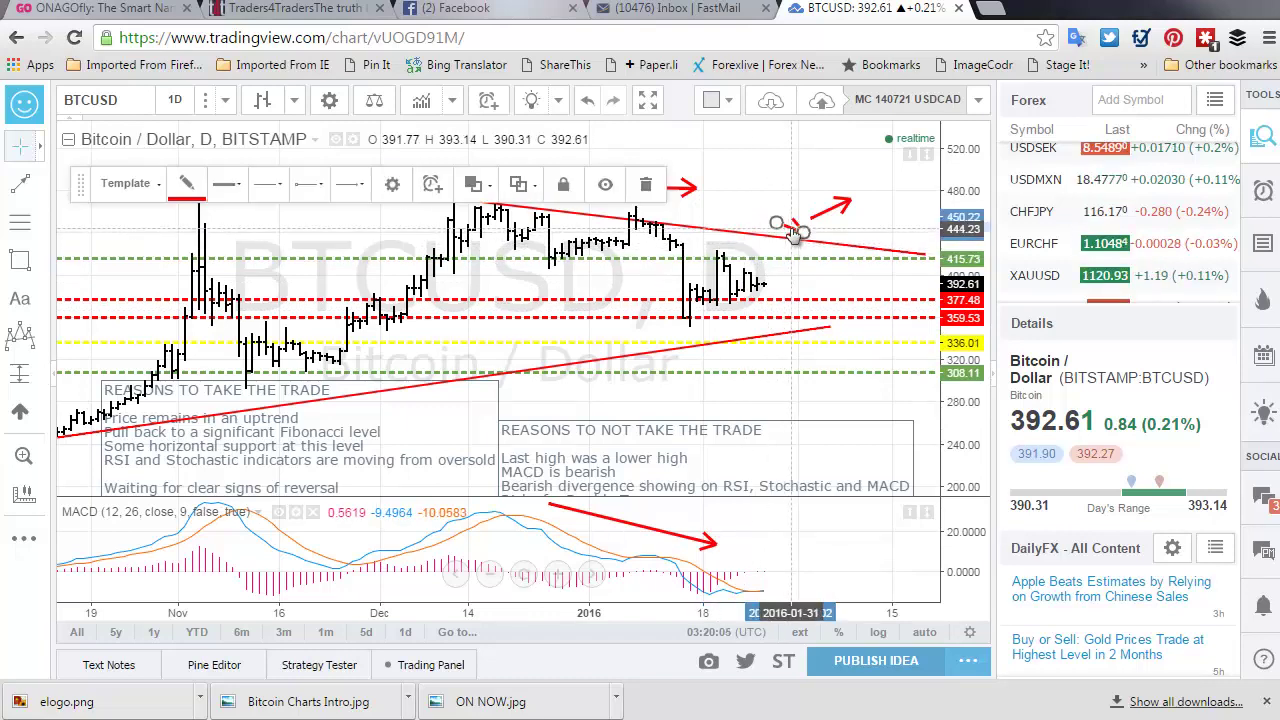
{"action": "key", "text": "Delete"}
{"action": "left_click", "coordinate": [834, 213]}
{"action": "key", "text": "Delete"}
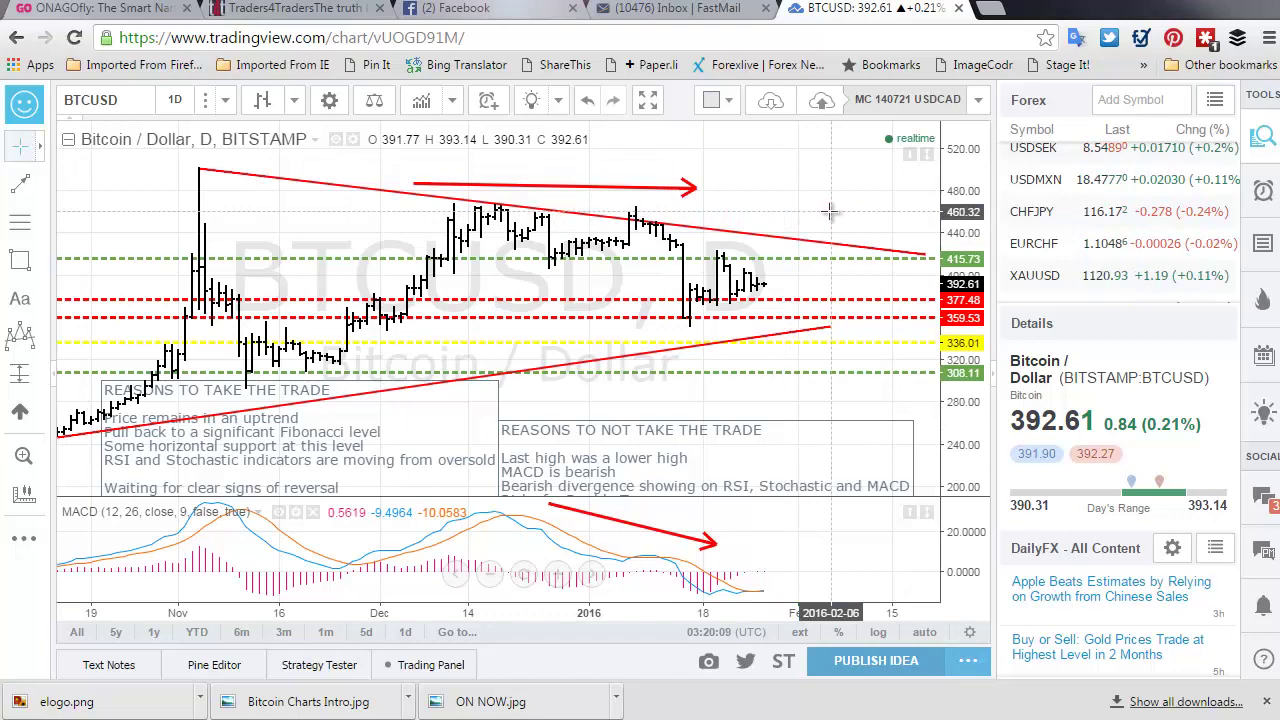
Draw a descending trend line along the January highs from about 450 on 2016-01-11 to about 370 on 2016-02-07.
{"action": "left_click_drag", "start_coordinate": [970, 405], "coordinate": [970, 336]}
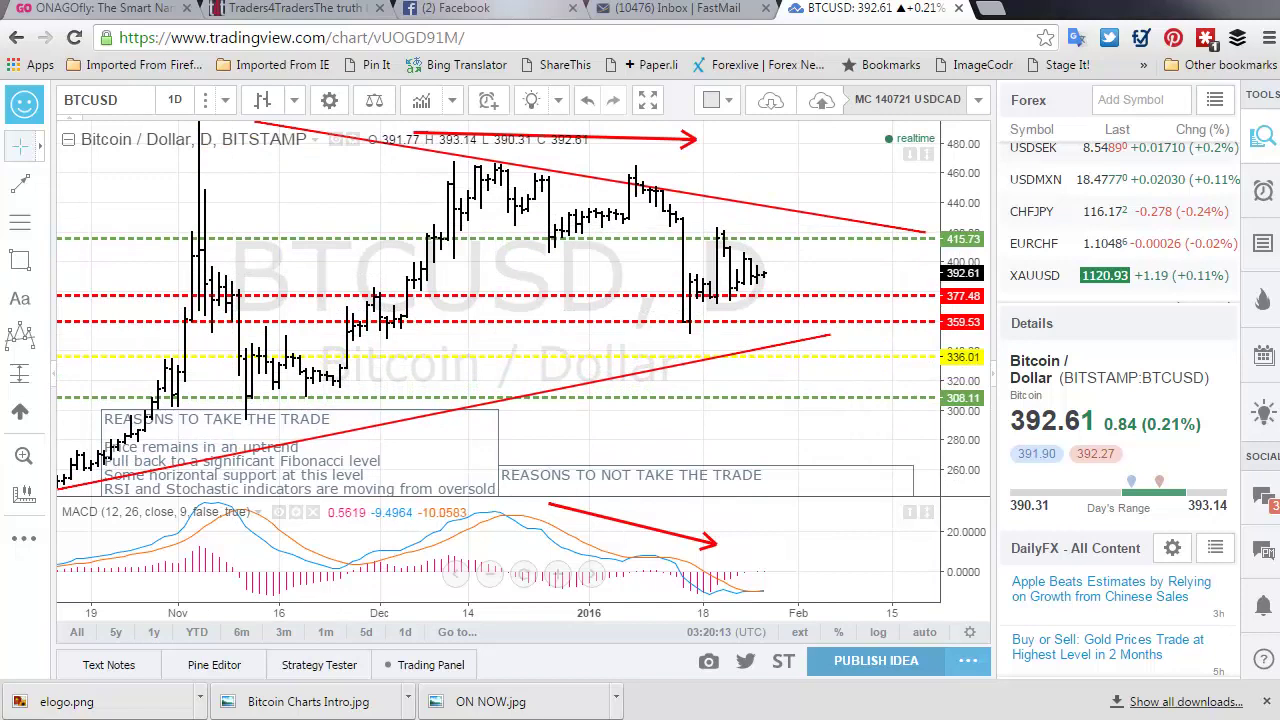
{"action": "left_click", "coordinate": [42, 191]}
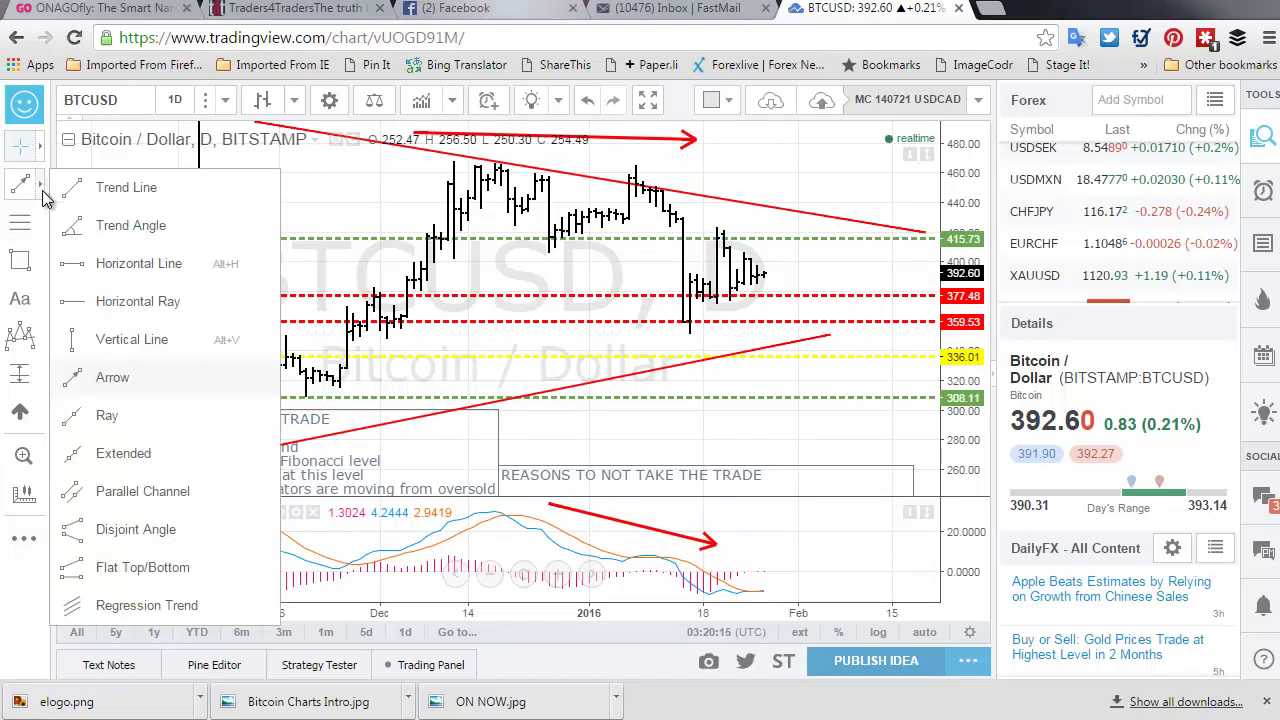
{"action": "left_click", "coordinate": [127, 197]}
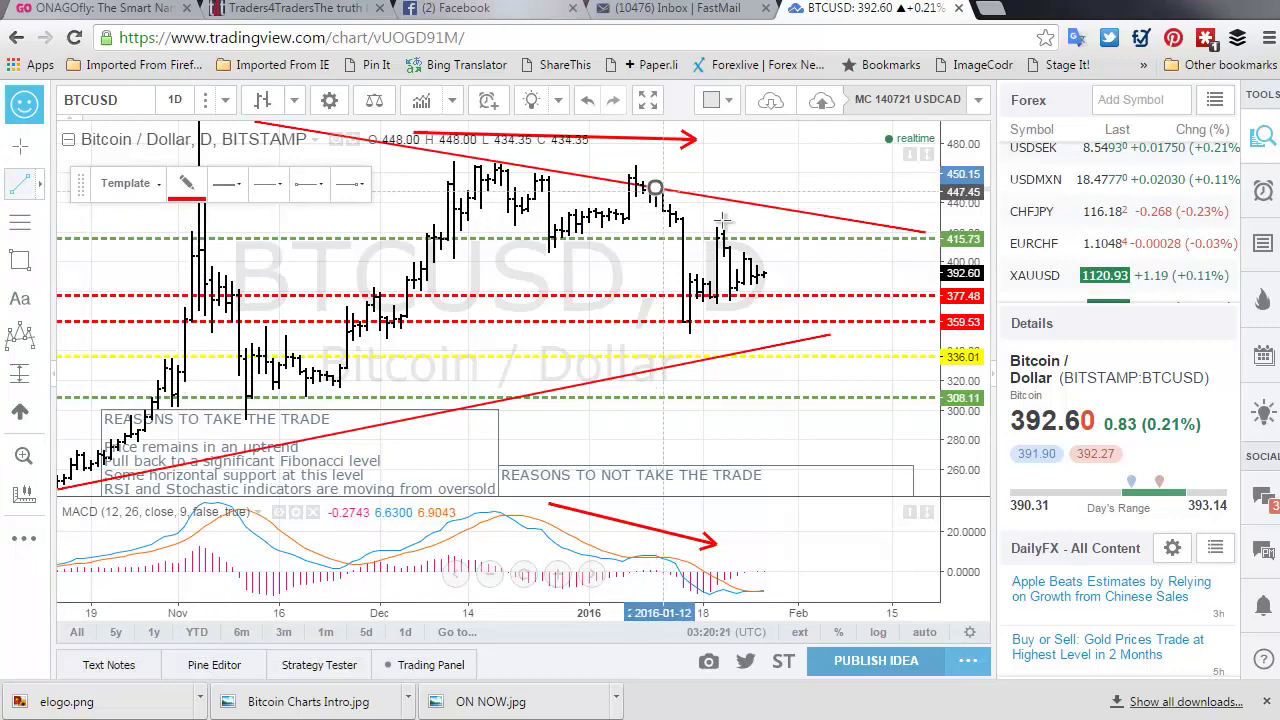
{"action": "left_click", "coordinate": [655, 187]}
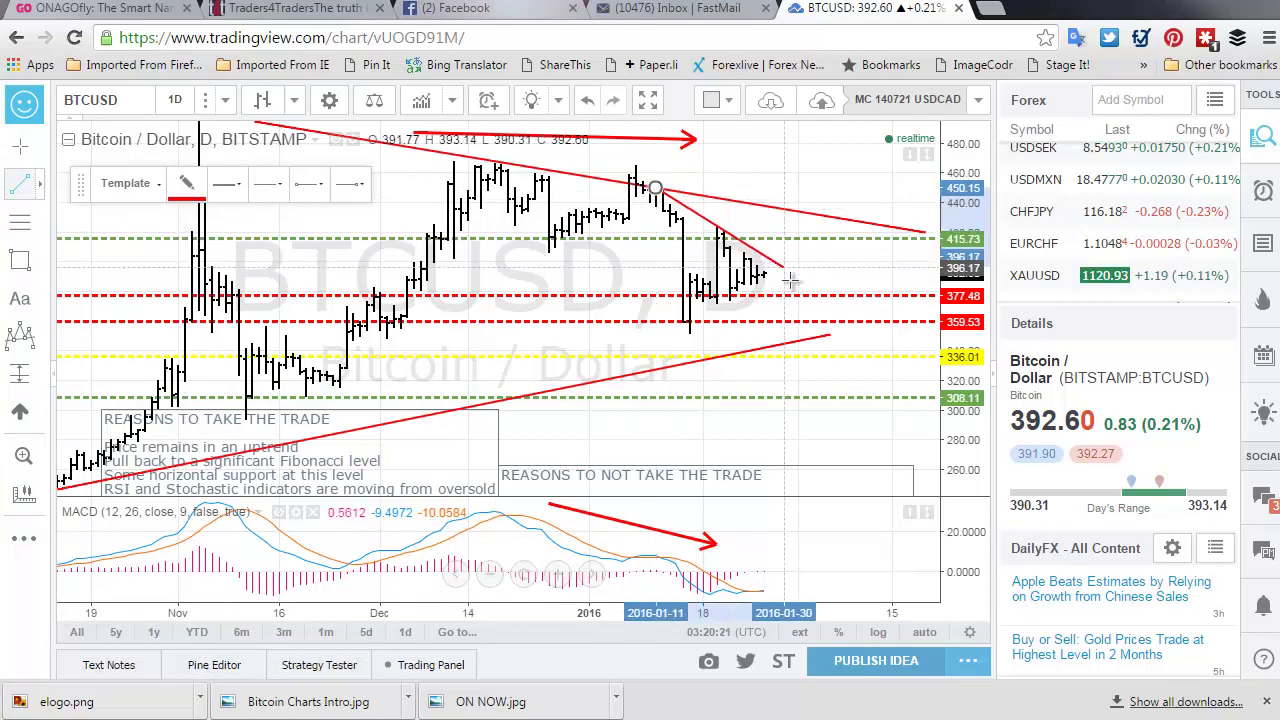
{"action": "left_click", "coordinate": [838, 305]}
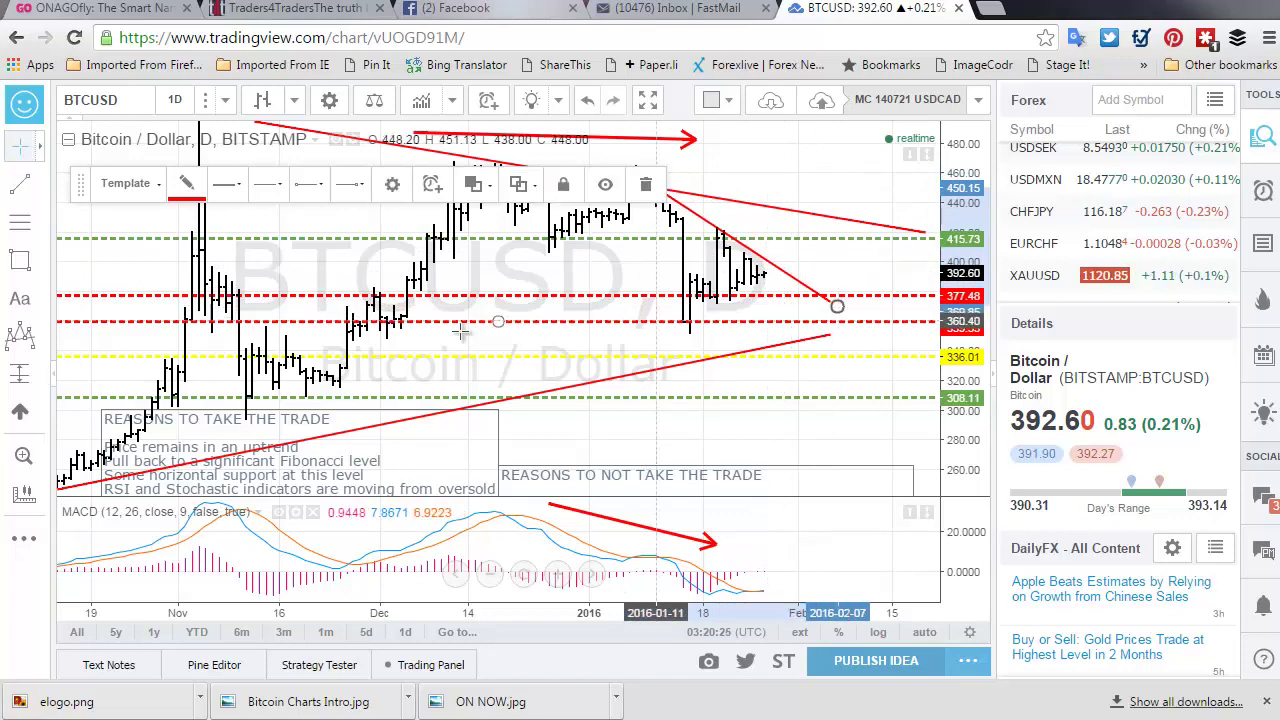
Draw an ascending trend line along the January lows from about 350 on 2016-01-16 to about 412 on 2016-02-04.
{"action": "left_click", "coordinate": [24, 186]}
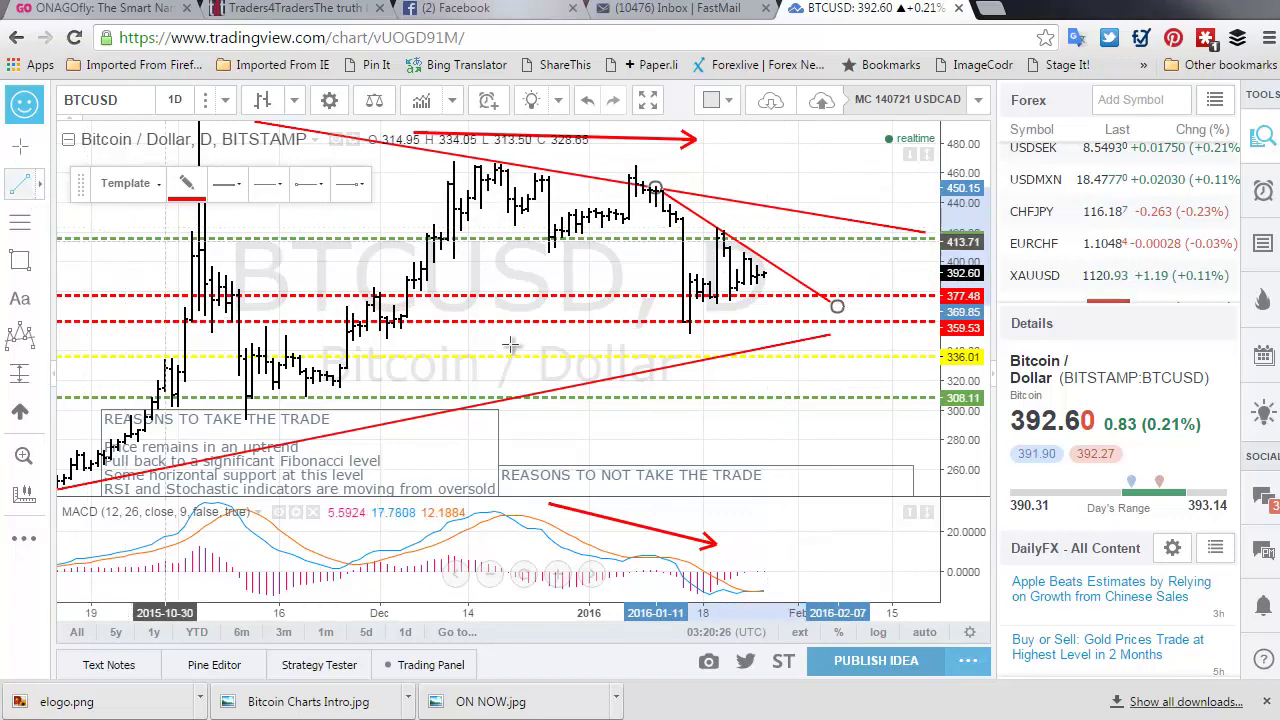
{"action": "left_click", "coordinate": [689, 336]}
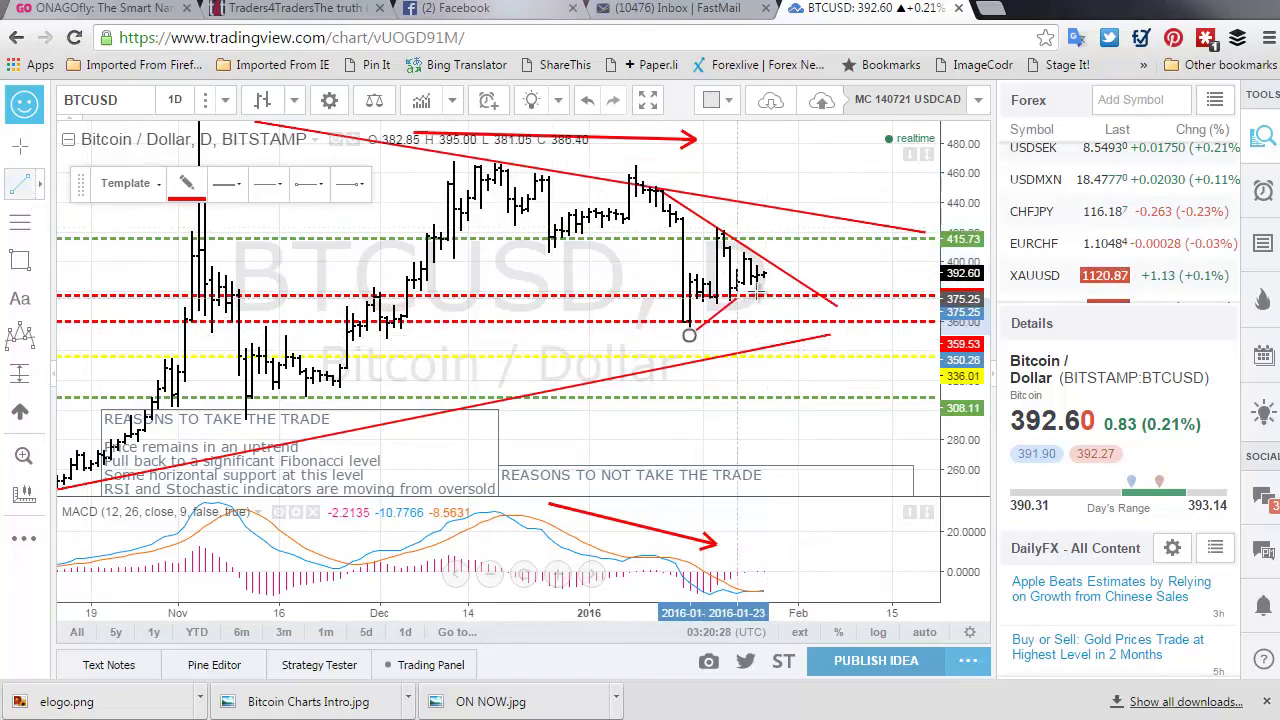
{"action": "left_click", "coordinate": [818, 243]}
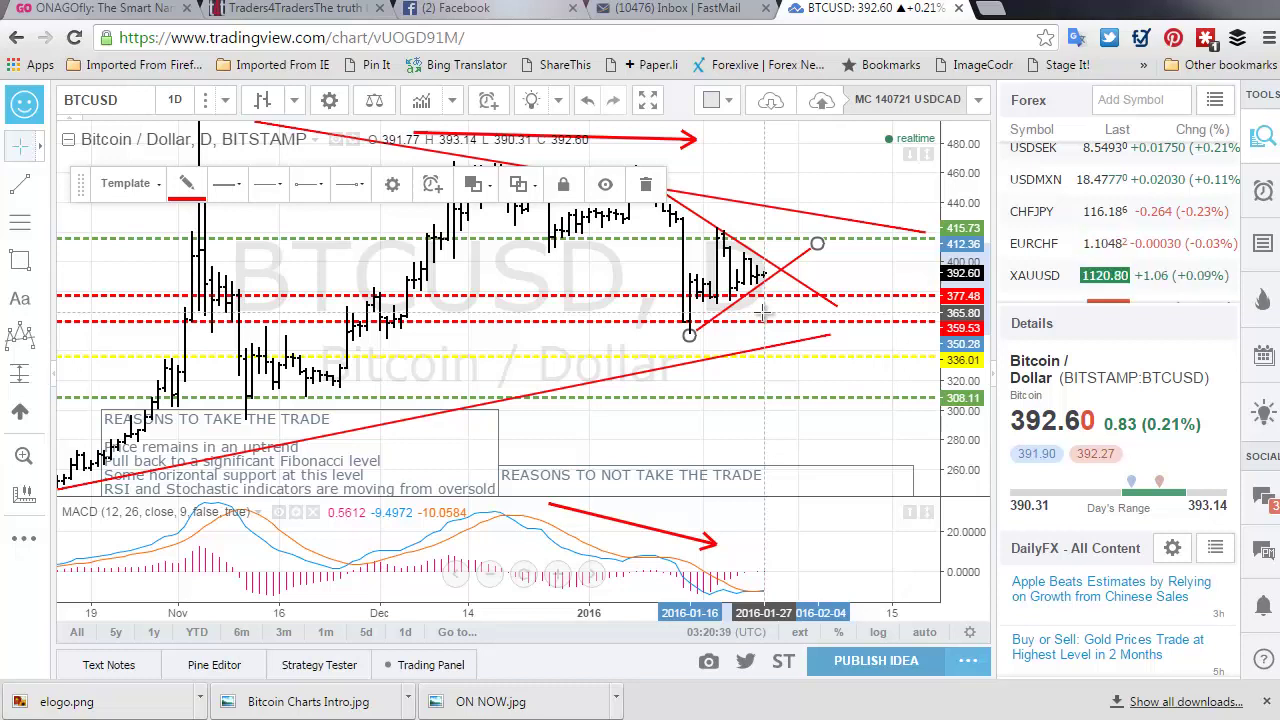
{"action": "left_click", "coordinate": [745, 165]}
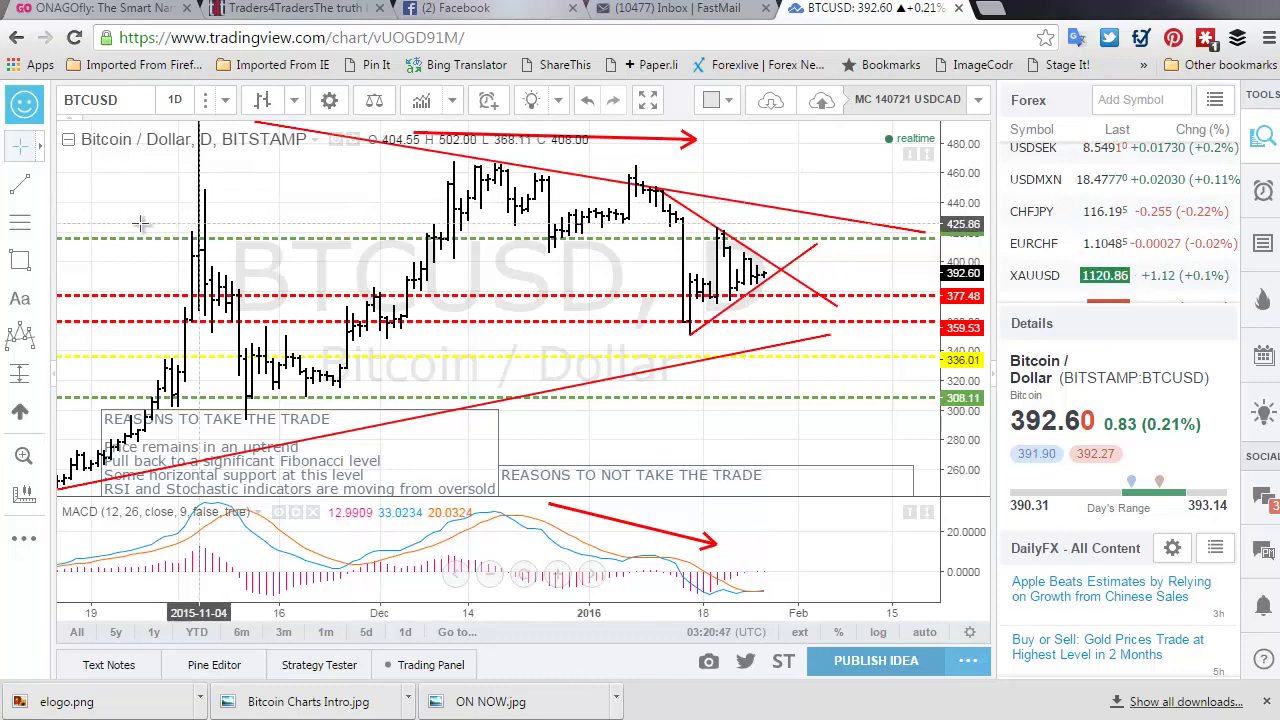
Draw three arrows tracing an upside breakout: up from about 410 to 424, down from 409 to 392, and up from 399 to 415.
{"action": "left_click", "coordinate": [40, 185]}
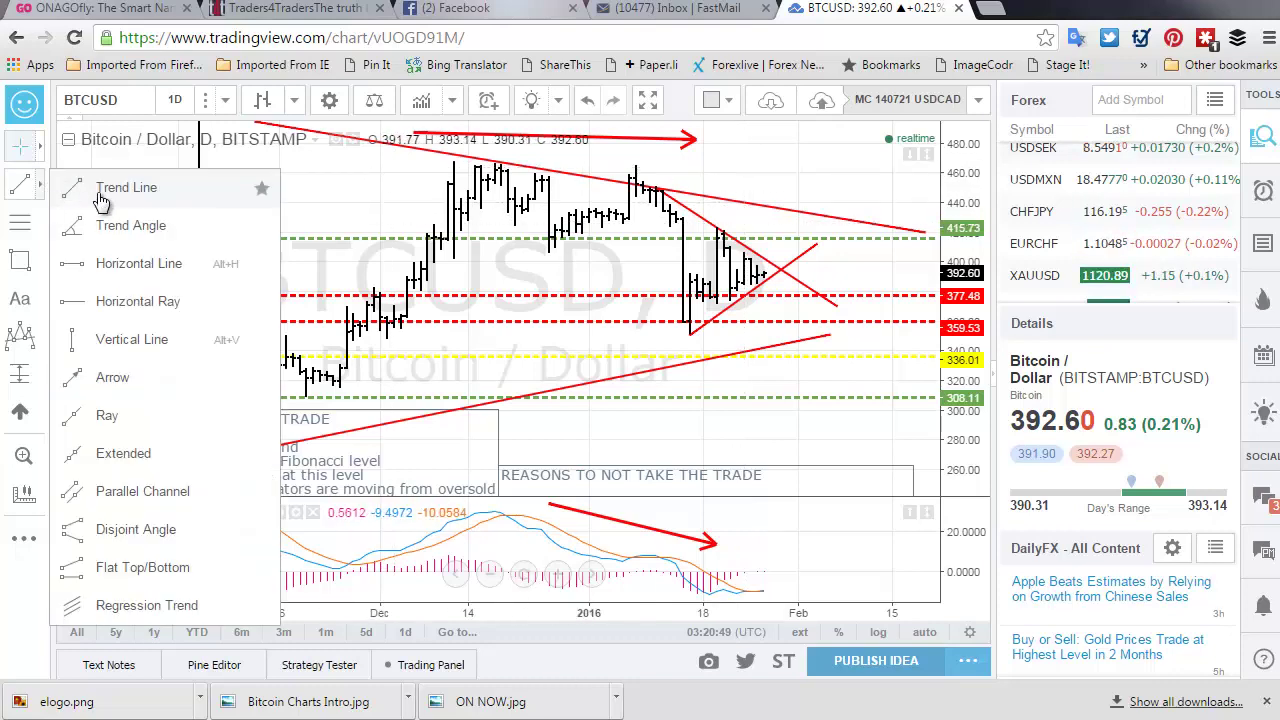
{"action": "left_click", "coordinate": [110, 375]}
{"action": "left_click", "coordinate": [763, 247]}
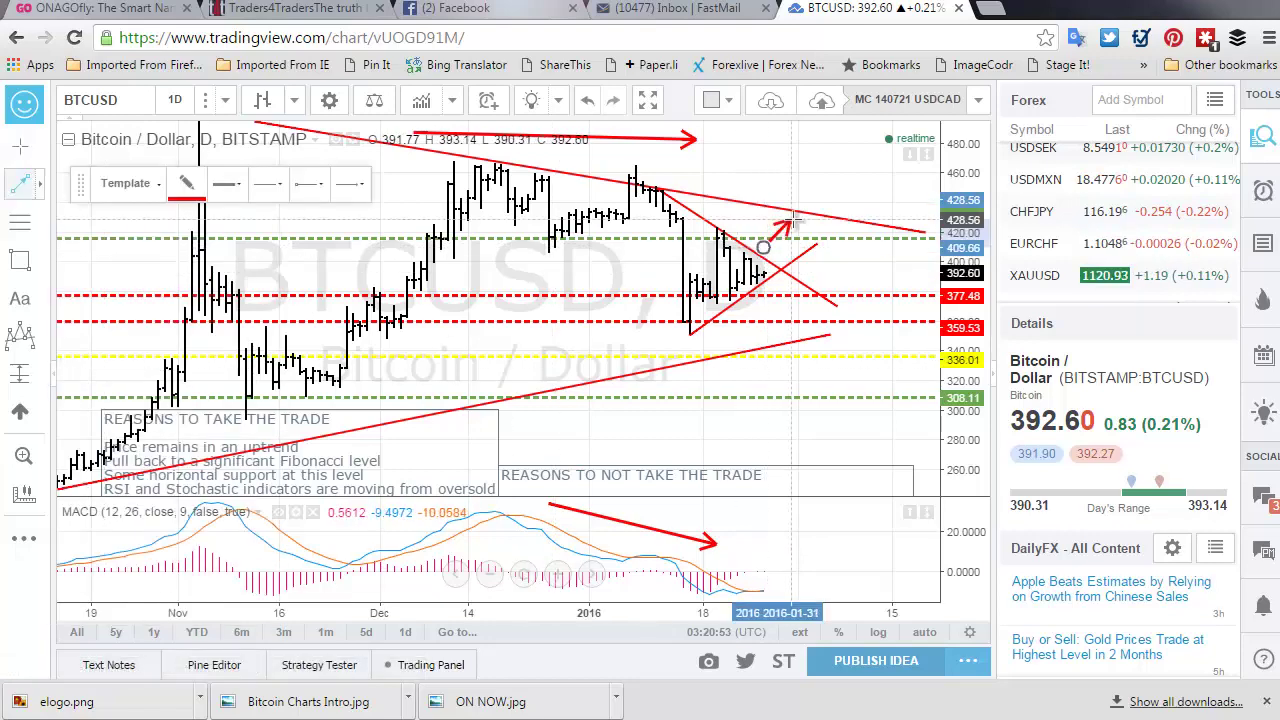
{"action": "left_click", "coordinate": [790, 228]}
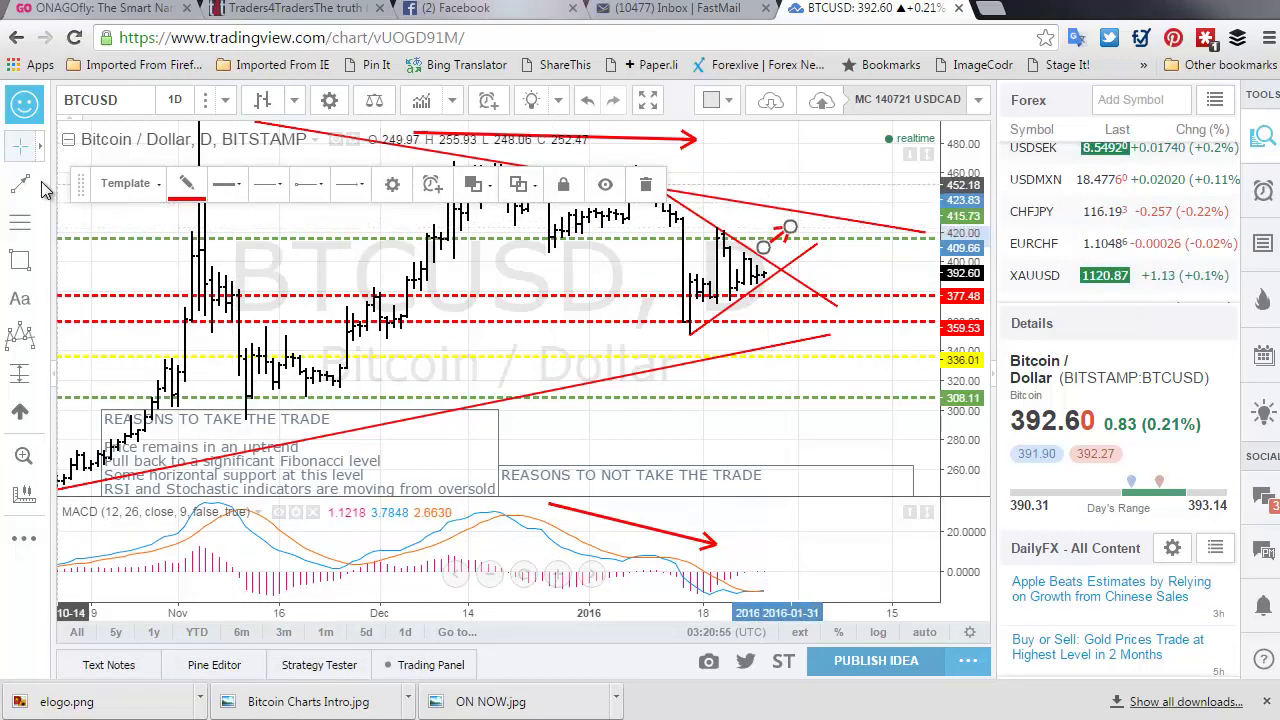
{"action": "left_click", "coordinate": [795, 264]}
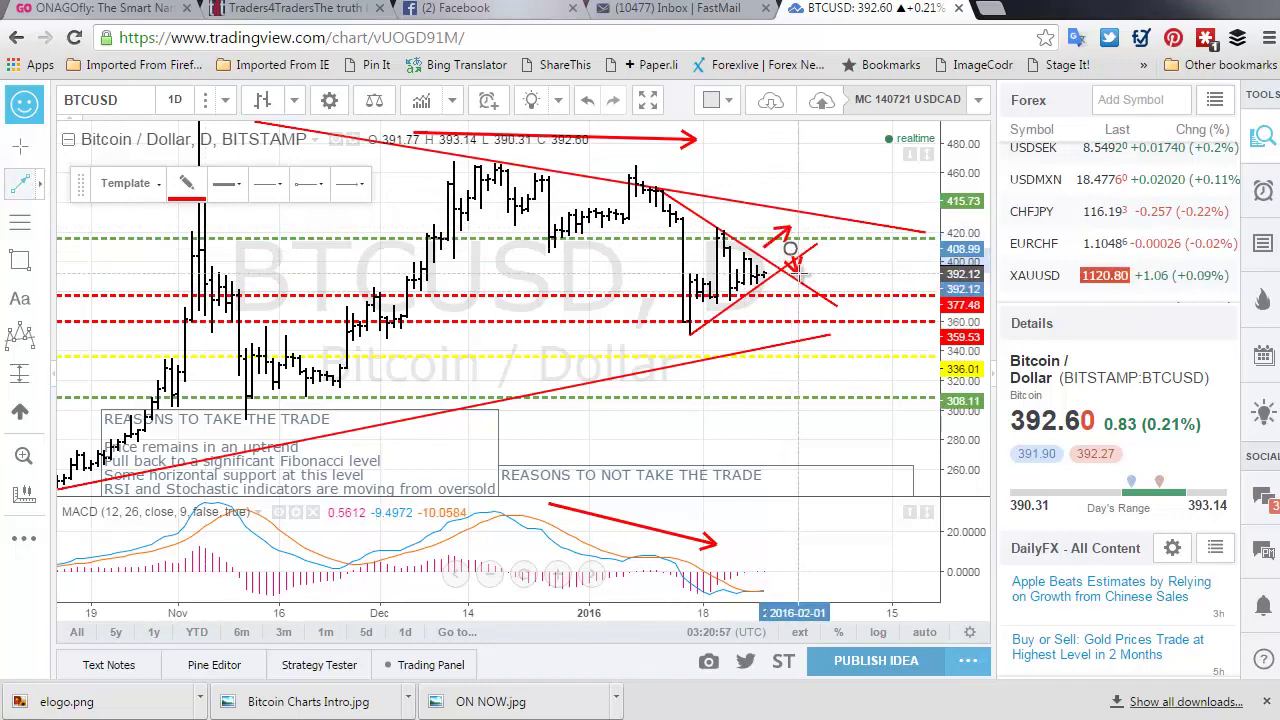
{"action": "left_click", "coordinate": [40, 184]}
{"action": "left_click", "coordinate": [725, 280]}
{"action": "scroll", "coordinate": [725, 280], "scroll_direction": "down", "scroll_amount": 3}
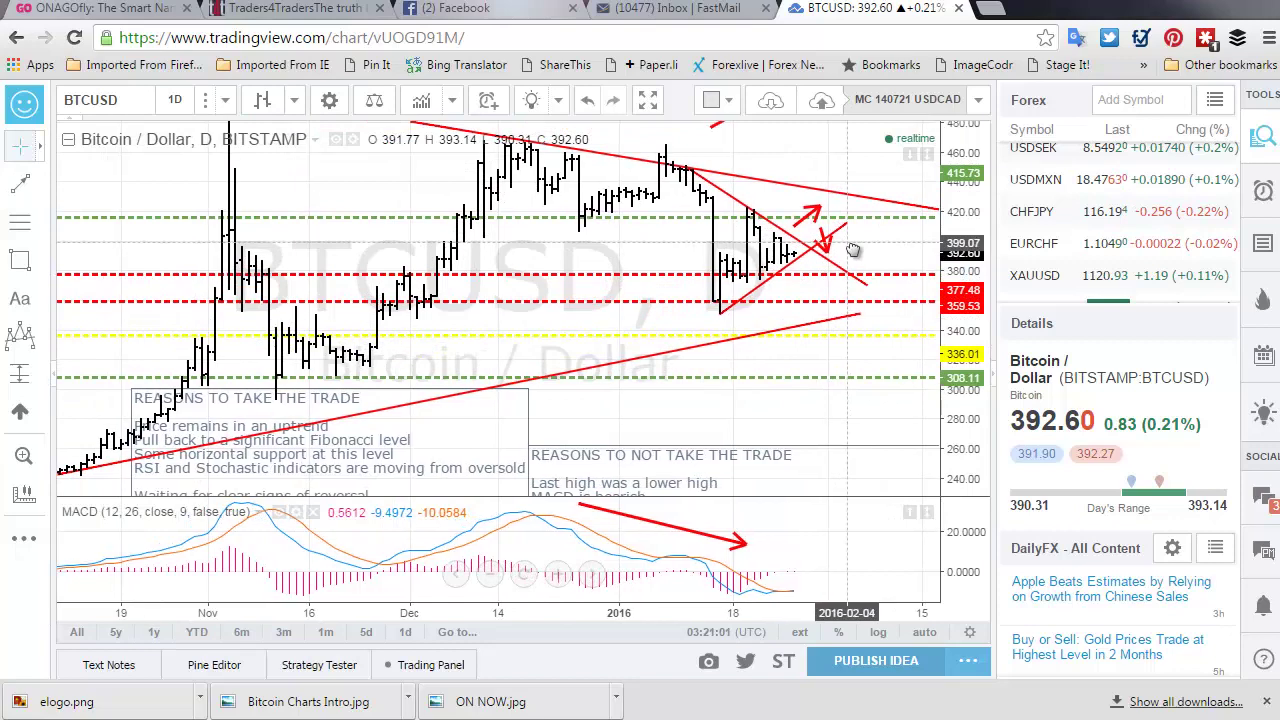
{"action": "left_click", "coordinate": [20, 183]}
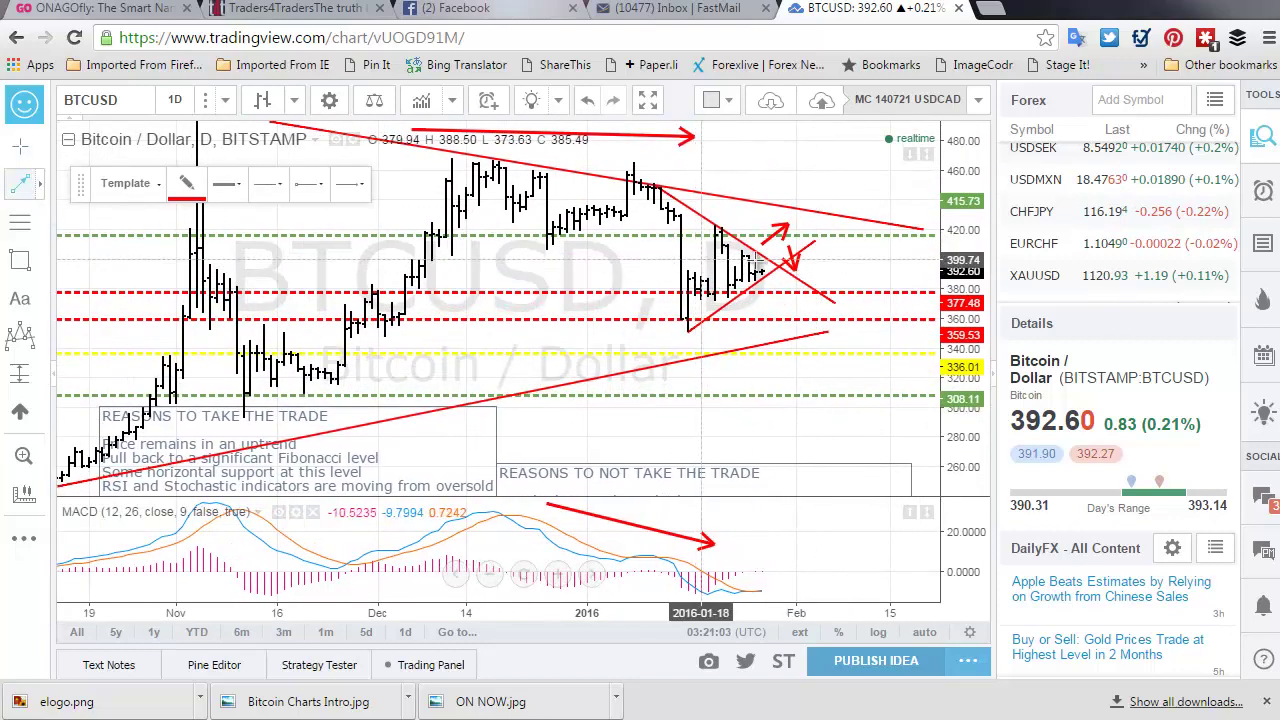
{"action": "left_click", "coordinate": [815, 260]}
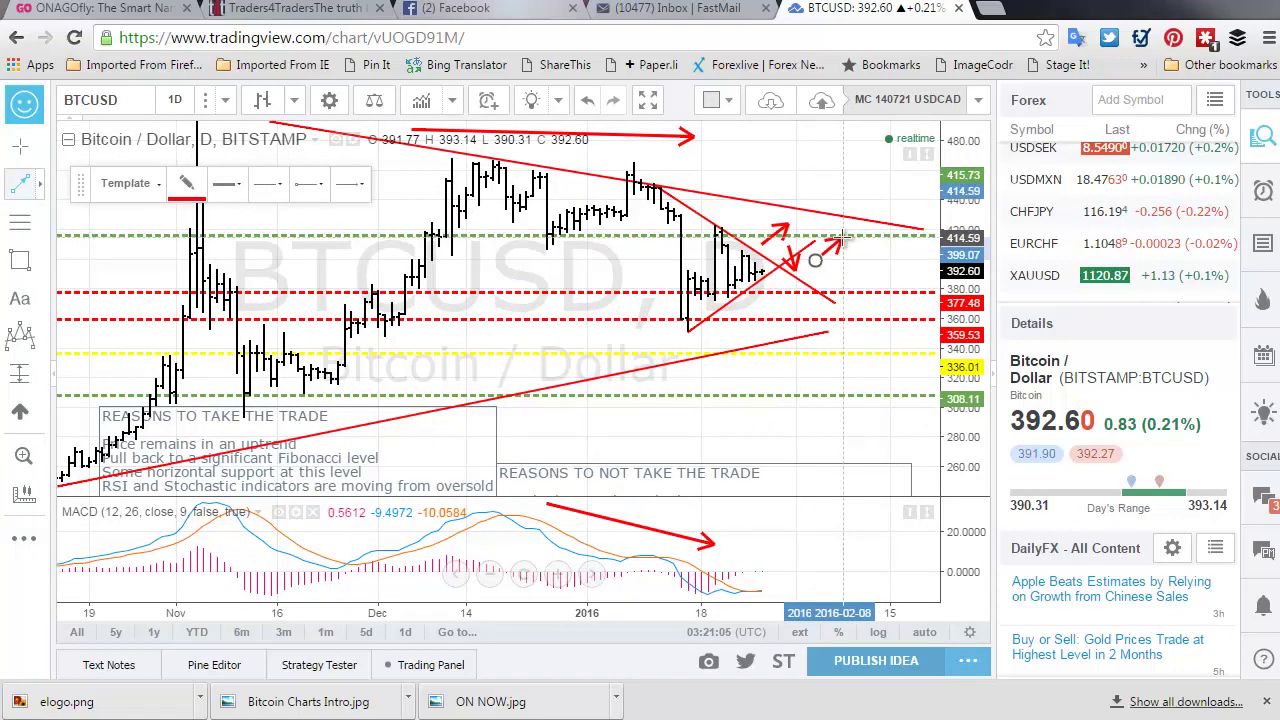
{"action": "left_click", "coordinate": [843, 237]}
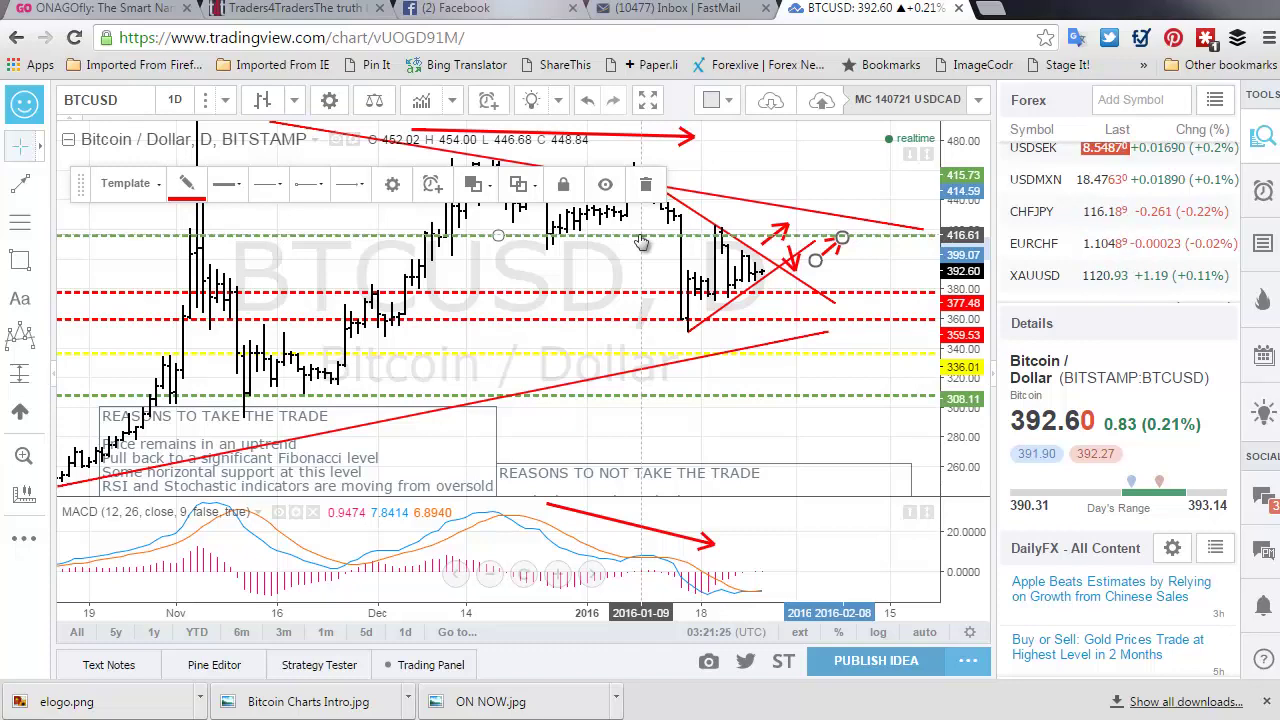
Draw three arrows tracing a downside break to about 367, a rebound to 401 and a fall to 373, and delete the last one.
{"action": "left_click", "coordinate": [26, 186]}
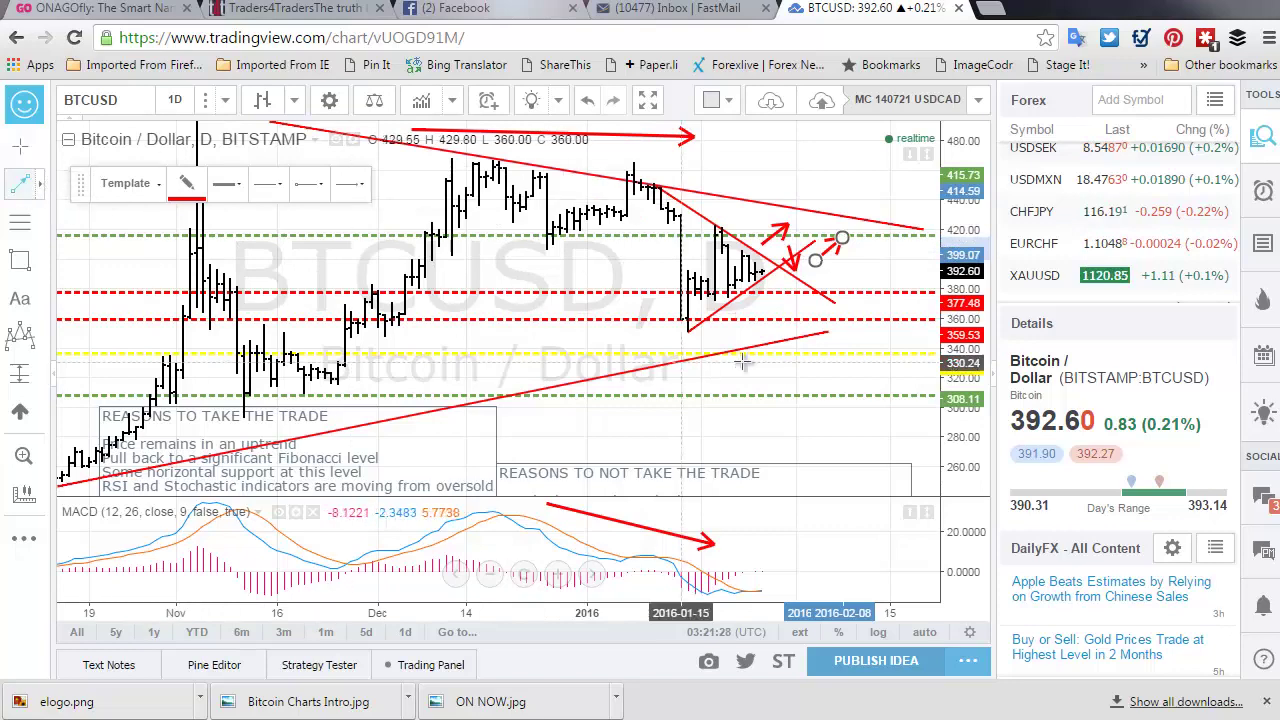
{"action": "left_click", "coordinate": [768, 287]}
{"action": "left_click", "coordinate": [793, 307]}
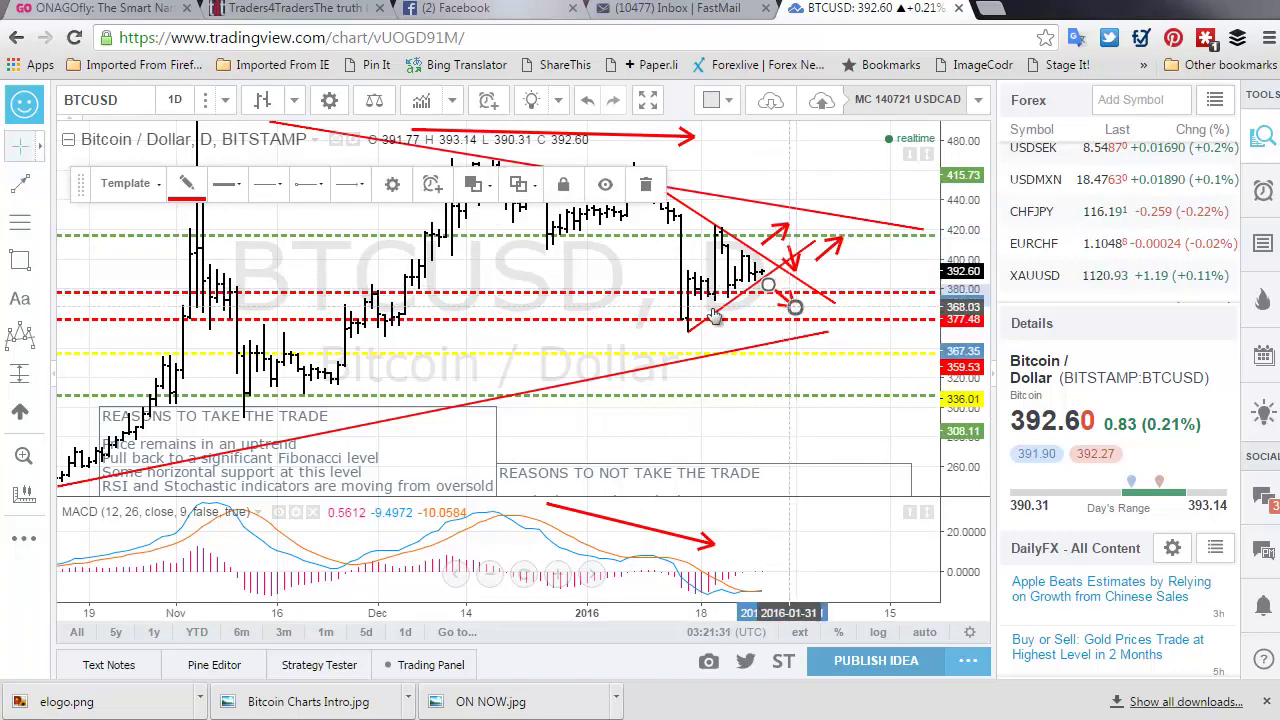
{"action": "left_click", "coordinate": [22, 185]}
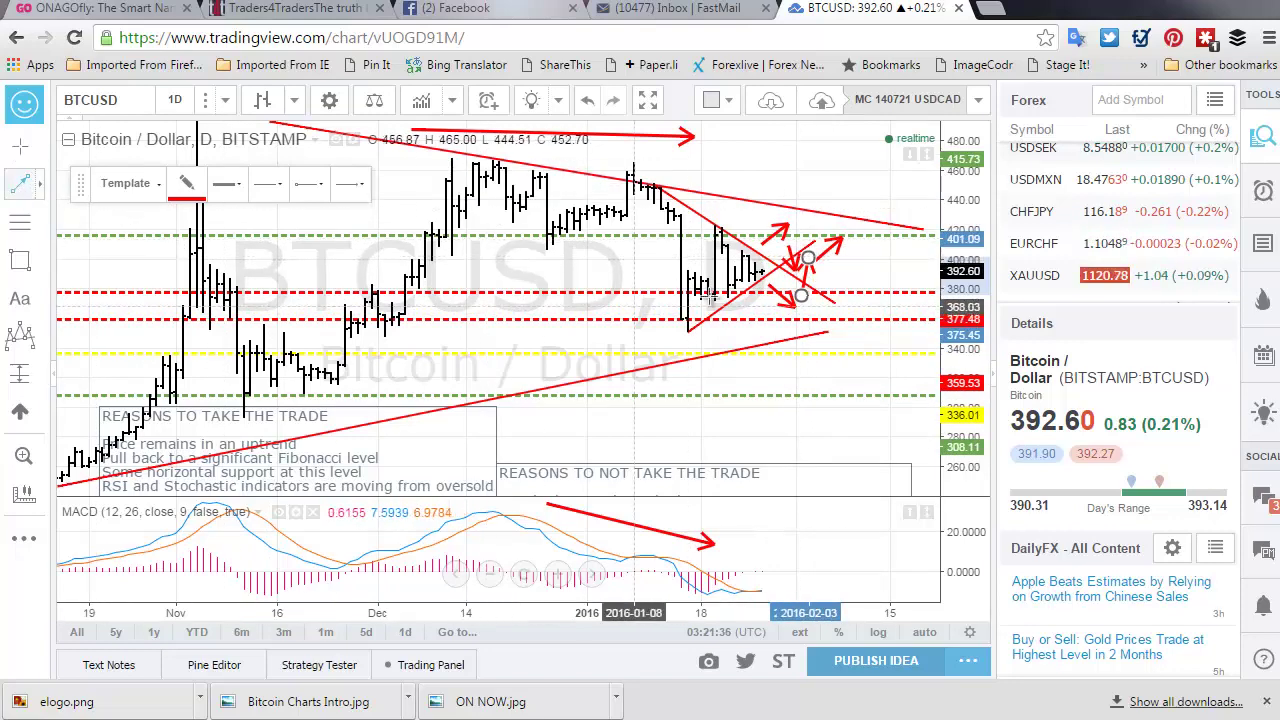
{"action": "left_click", "coordinate": [822, 277]}
{"action": "left_click", "coordinate": [856, 298]}
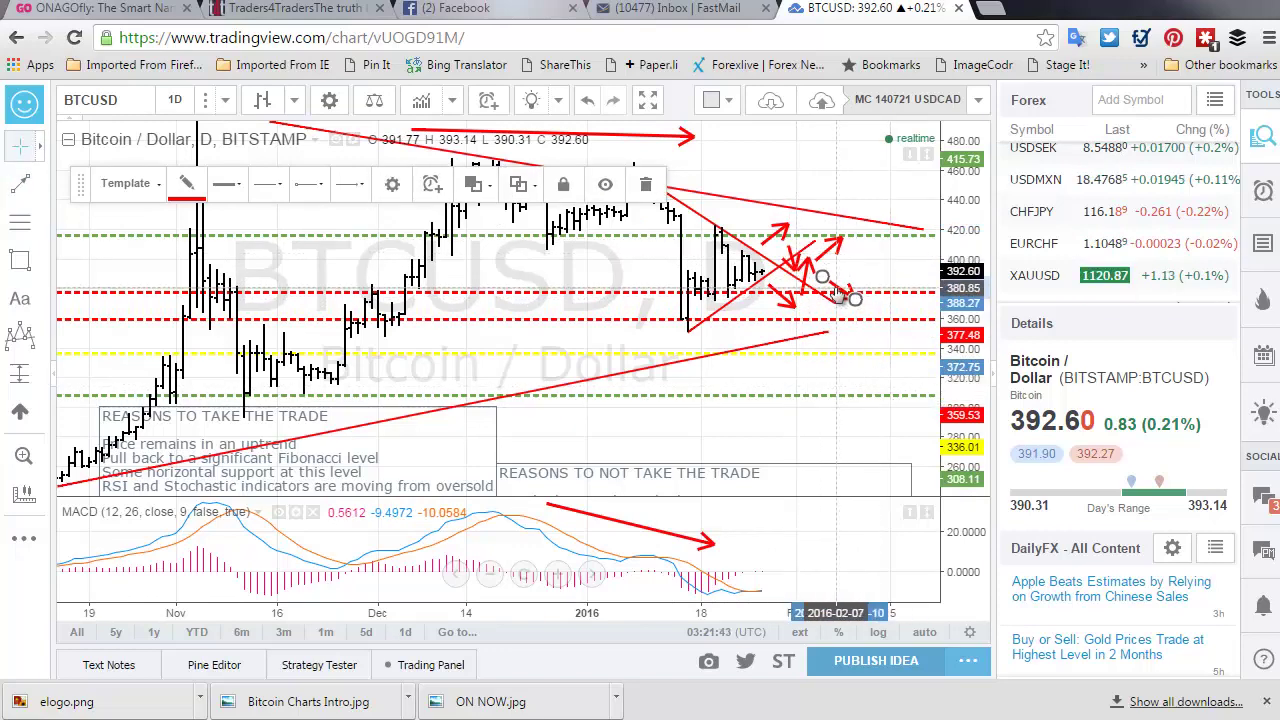
{"action": "left_click", "coordinate": [838, 290]}
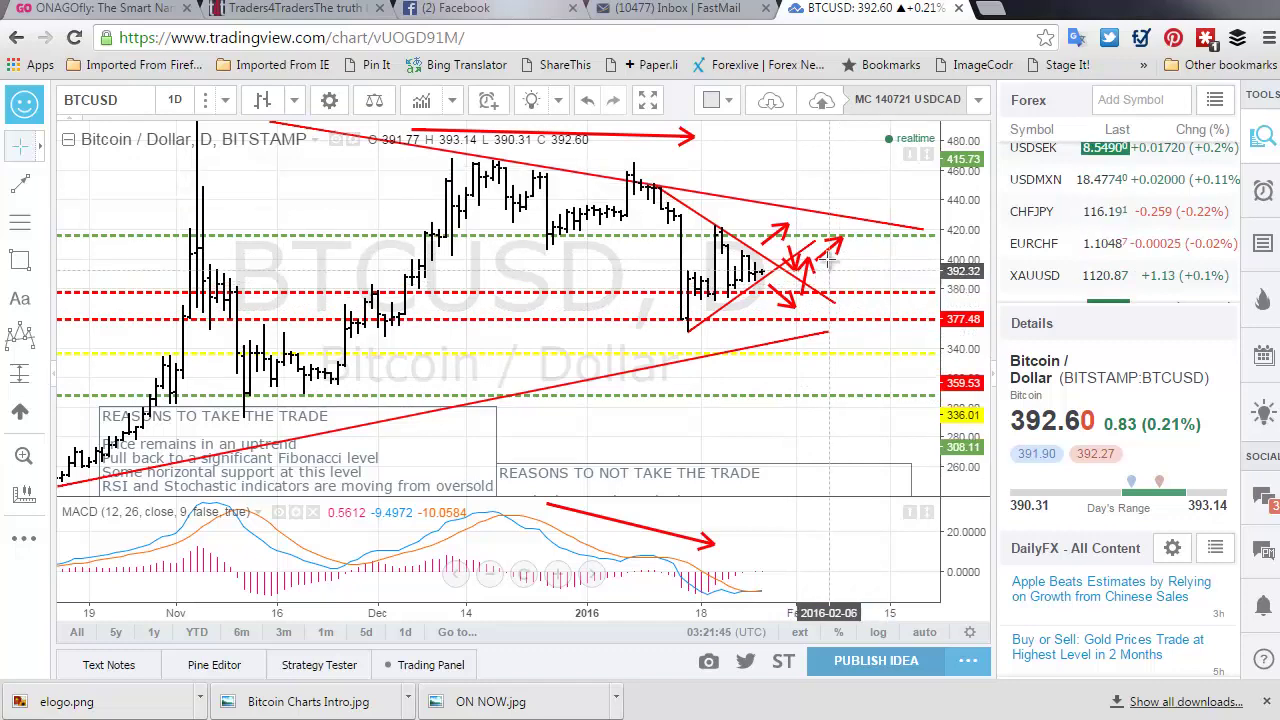
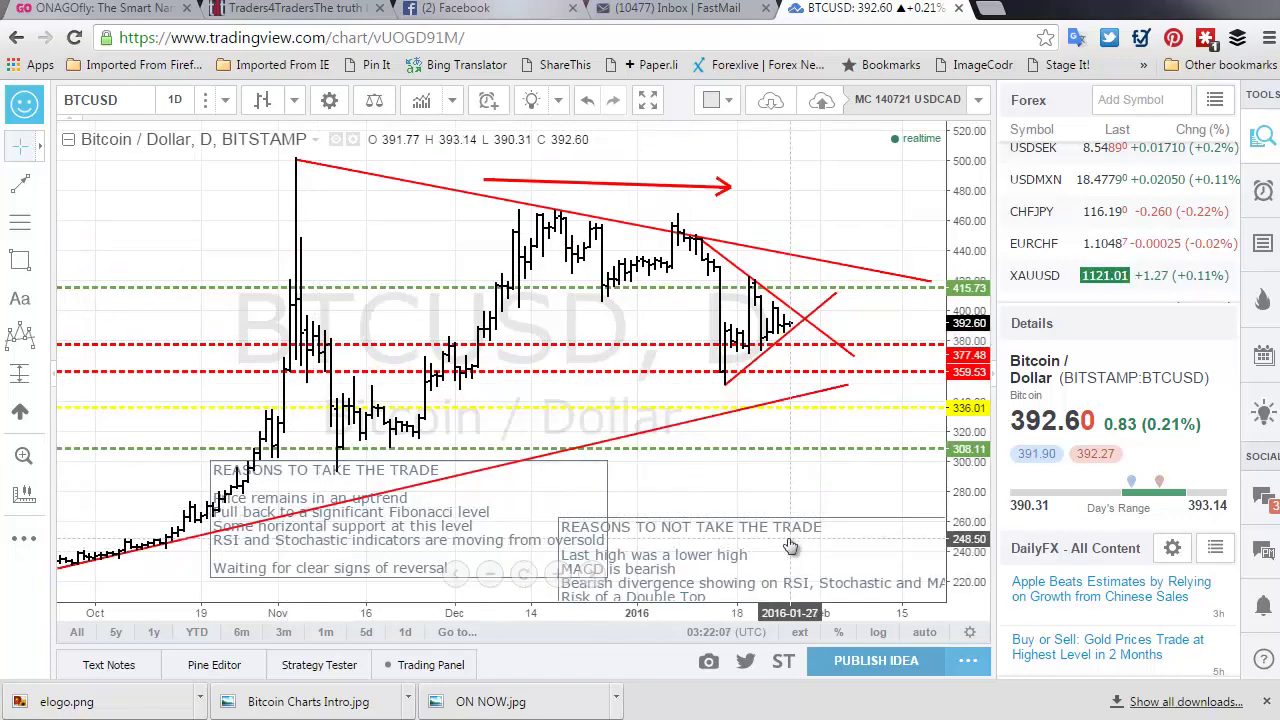
Shift the REASONS TO NOT TAKE THE TRADE text box slightly down and to the left on the chart.
{"action": "left_click_drag", "start_coordinate": [797, 546], "coordinate": [790, 555]}
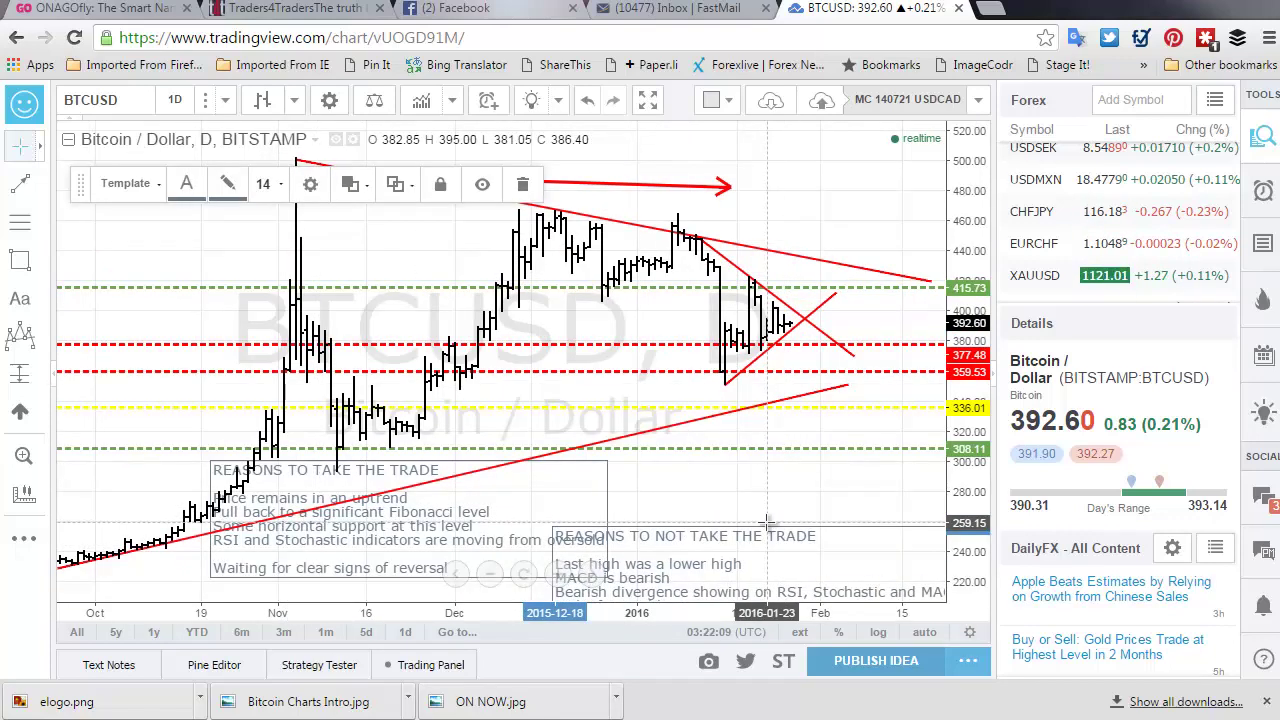
{"action": "left_click", "coordinate": [829, 189]}
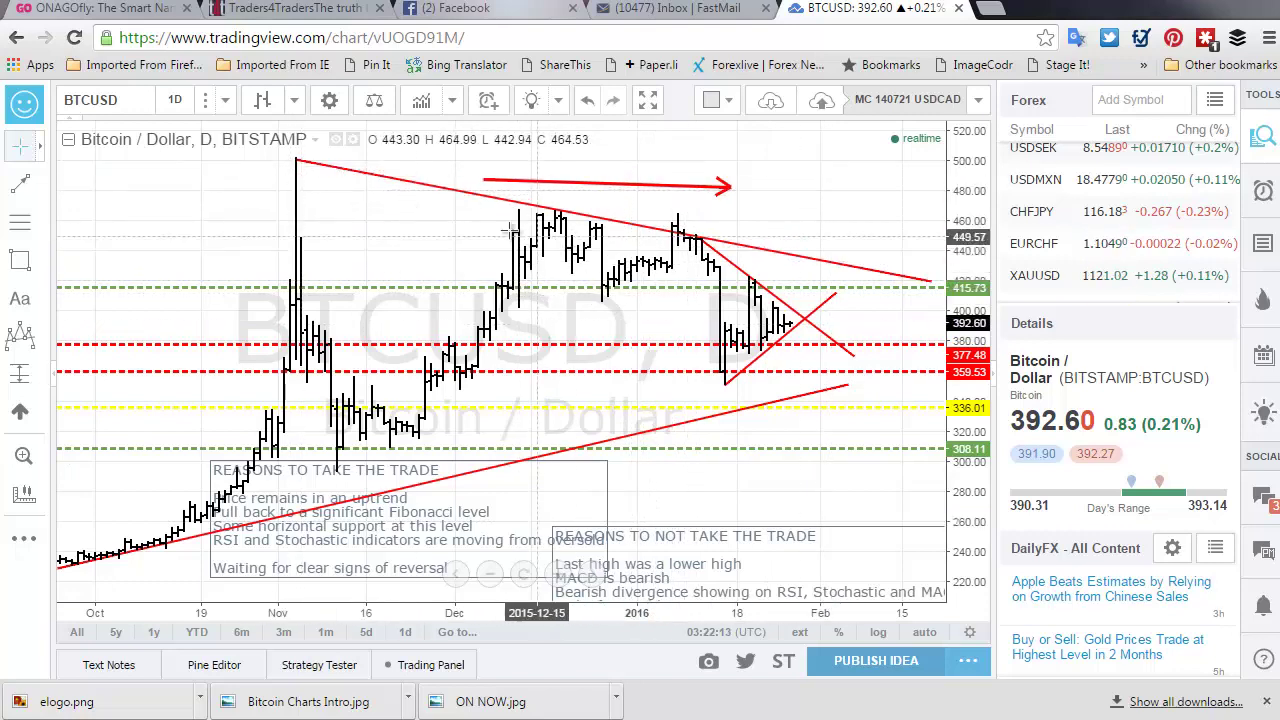
Draw a horizontal line at about 465 across the December and January highs.
{"action": "left_click", "coordinate": [40, 185]}
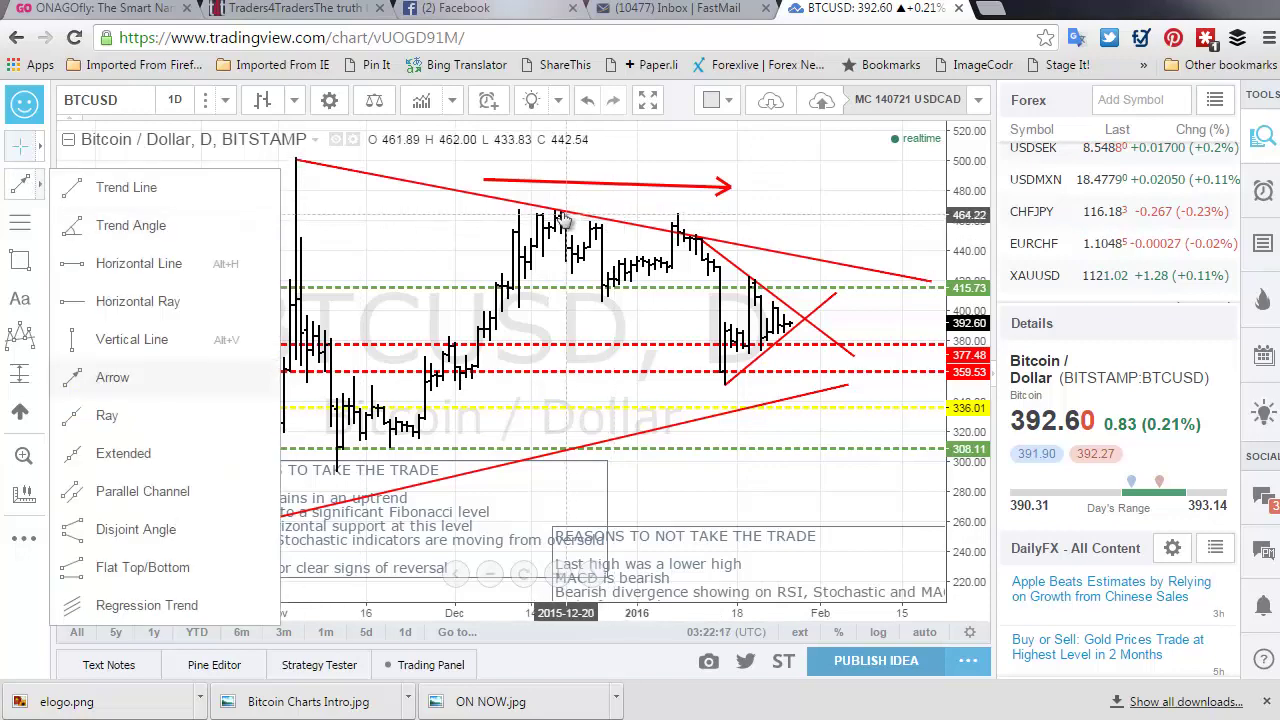
{"action": "left_click", "coordinate": [567, 214]}
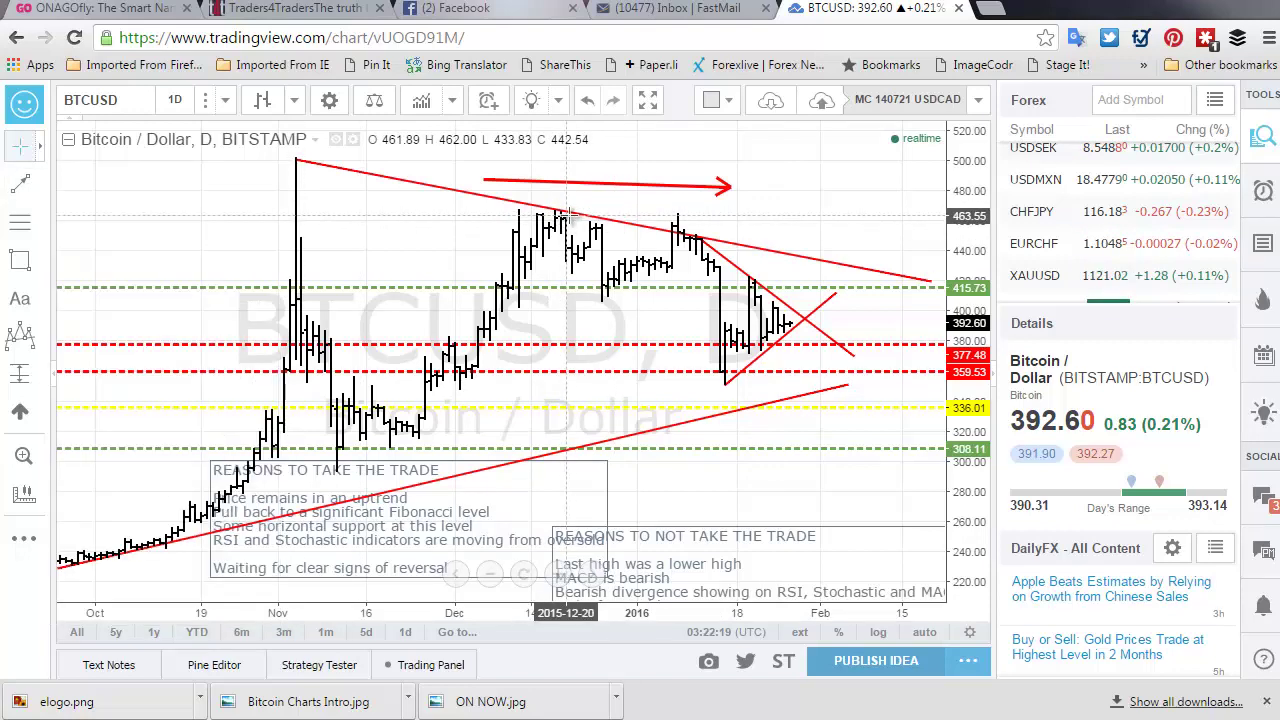
{"action": "left_click", "coordinate": [40, 186]}
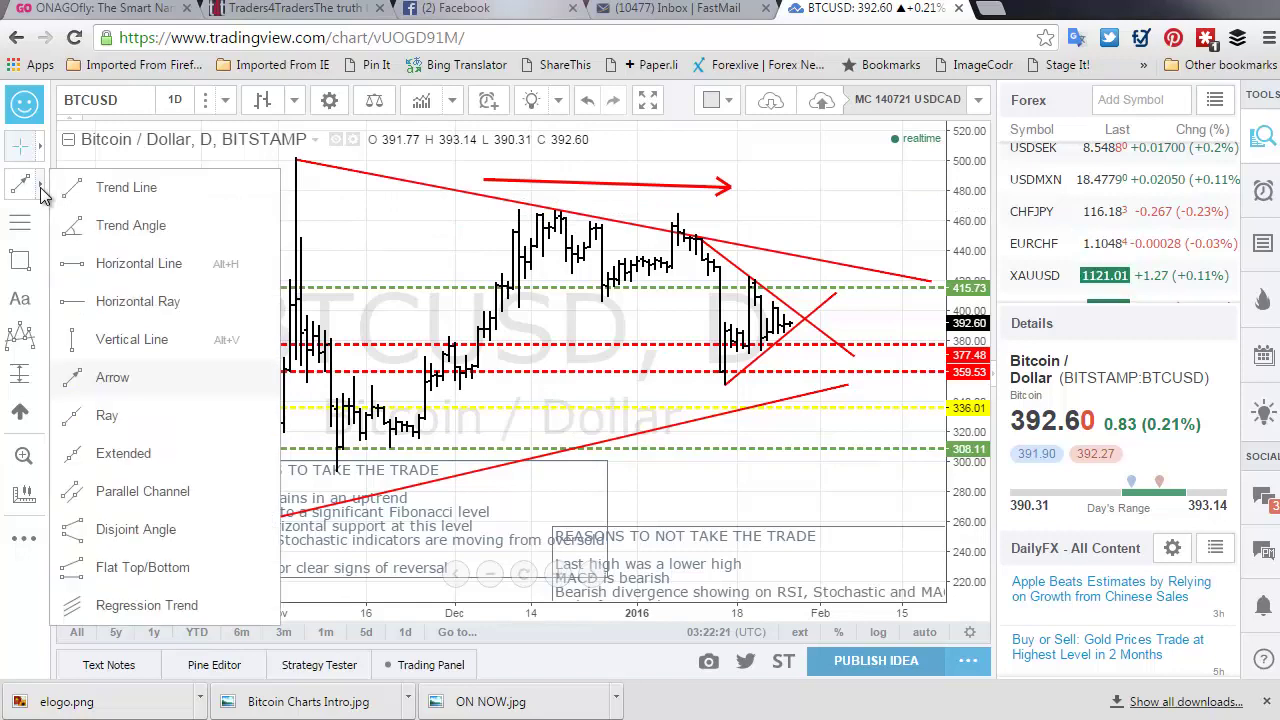
{"action": "left_click", "coordinate": [126, 263]}
{"action": "left_click", "coordinate": [501, 213]}
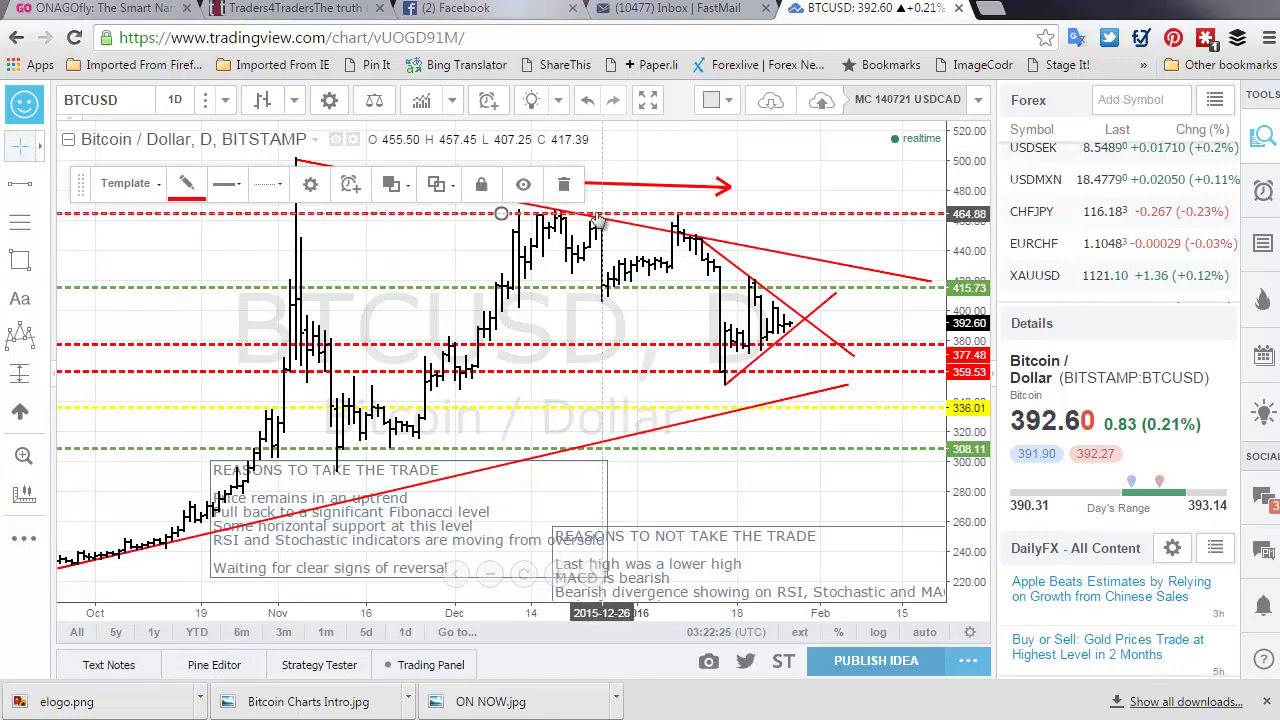
Show the prices as a line chart and lower the horizontal resistance line to about 462 along the closing highs.
{"action": "left_click", "coordinate": [263, 101]}
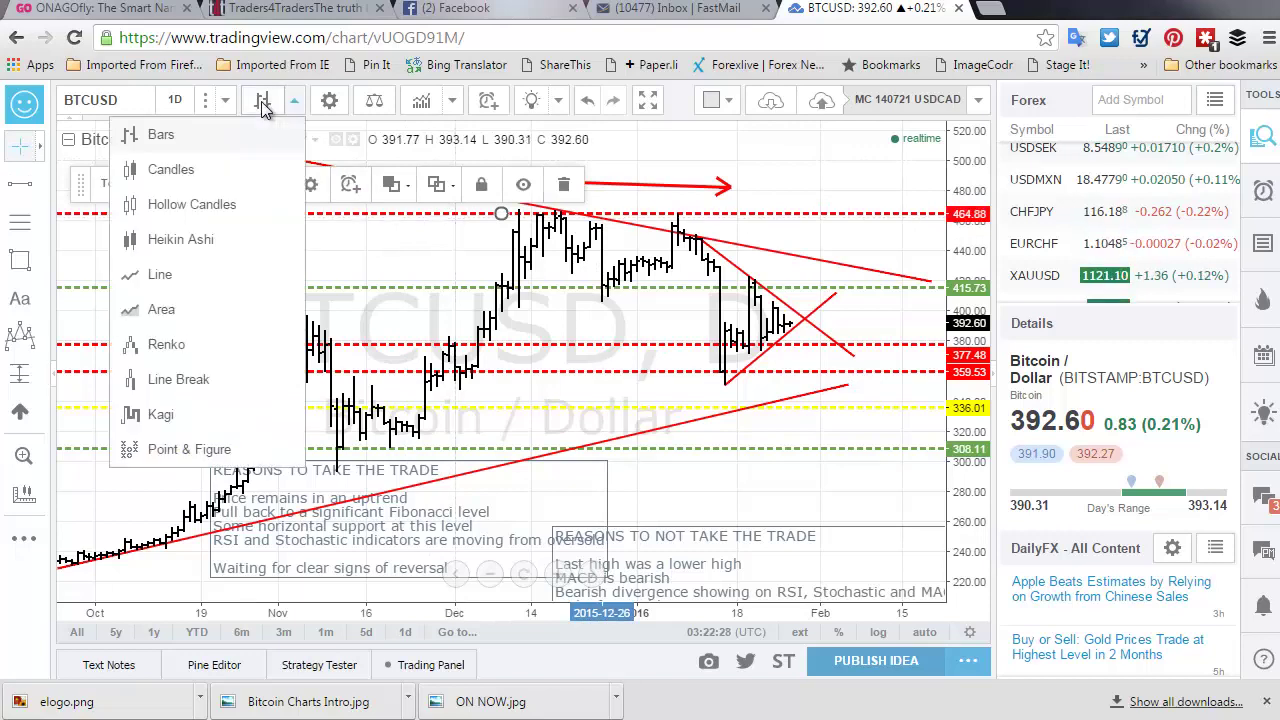
{"action": "left_click", "coordinate": [162, 275]}
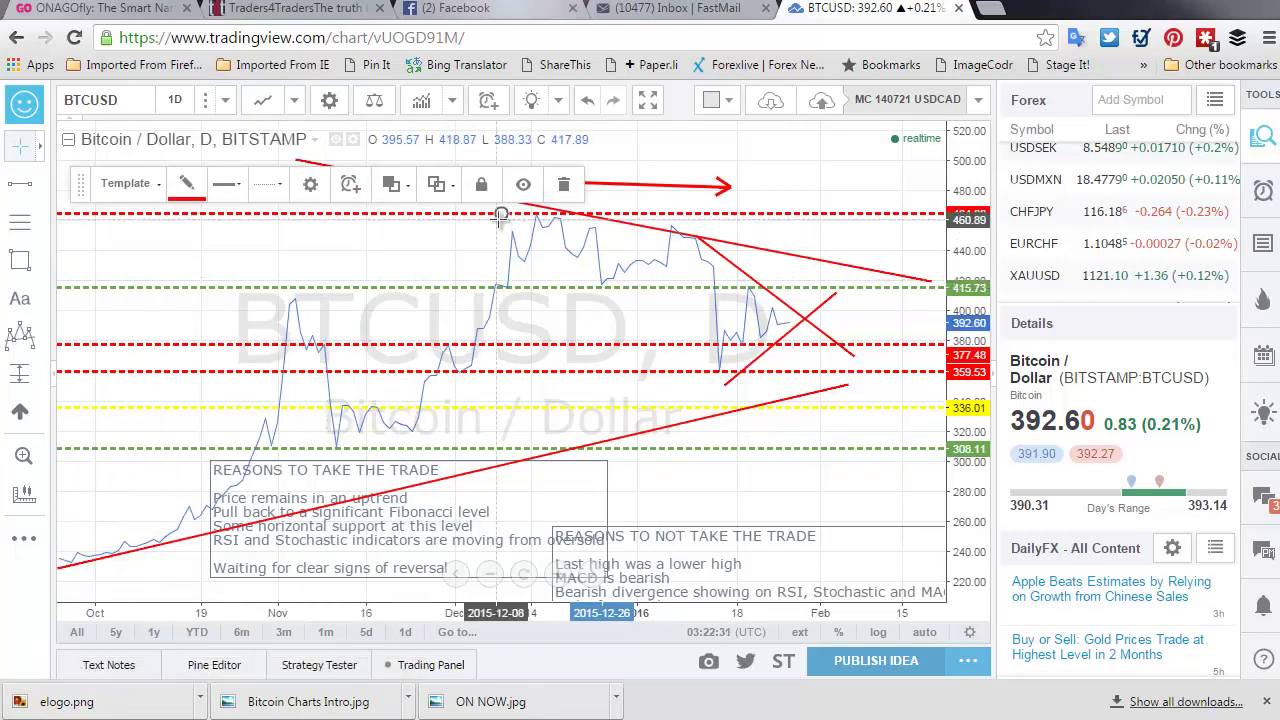
{"action": "left_click_drag", "start_coordinate": [502, 213], "coordinate": [505, 218]}
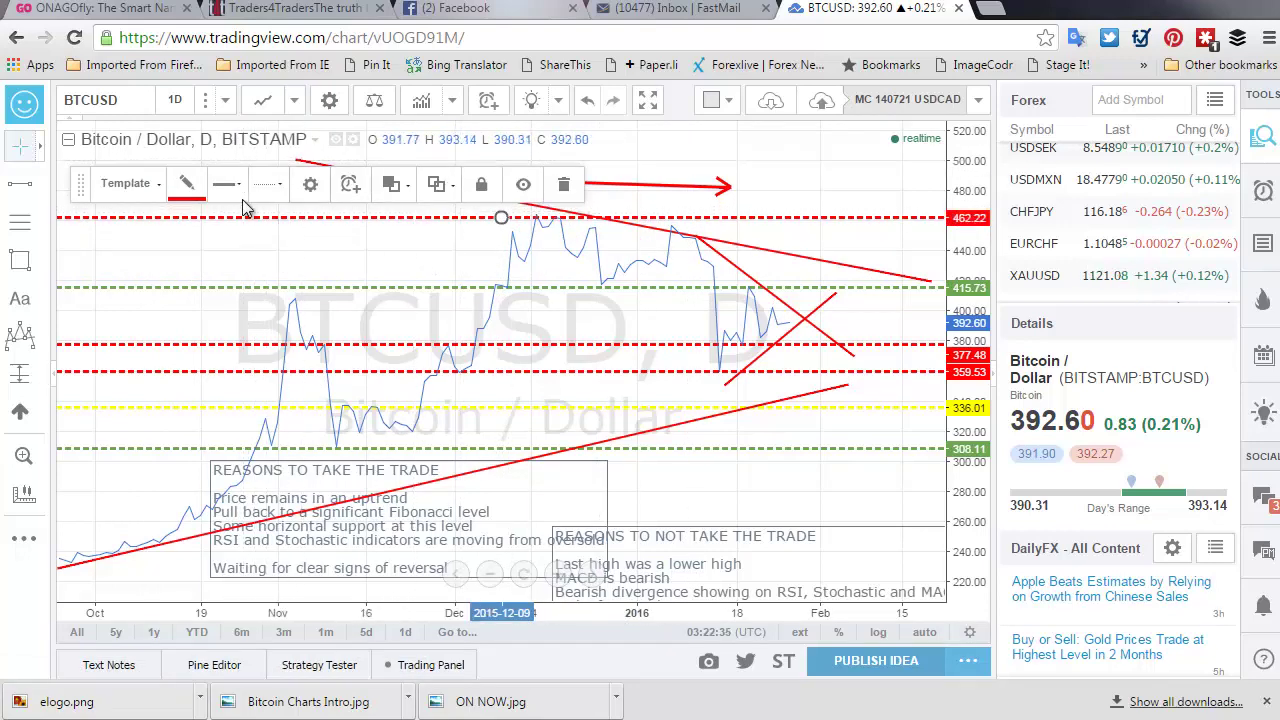
Recolor the 462 horizontal line light green, return the chart style to bars and deselect the line.
{"action": "left_click", "coordinate": [186, 190]}
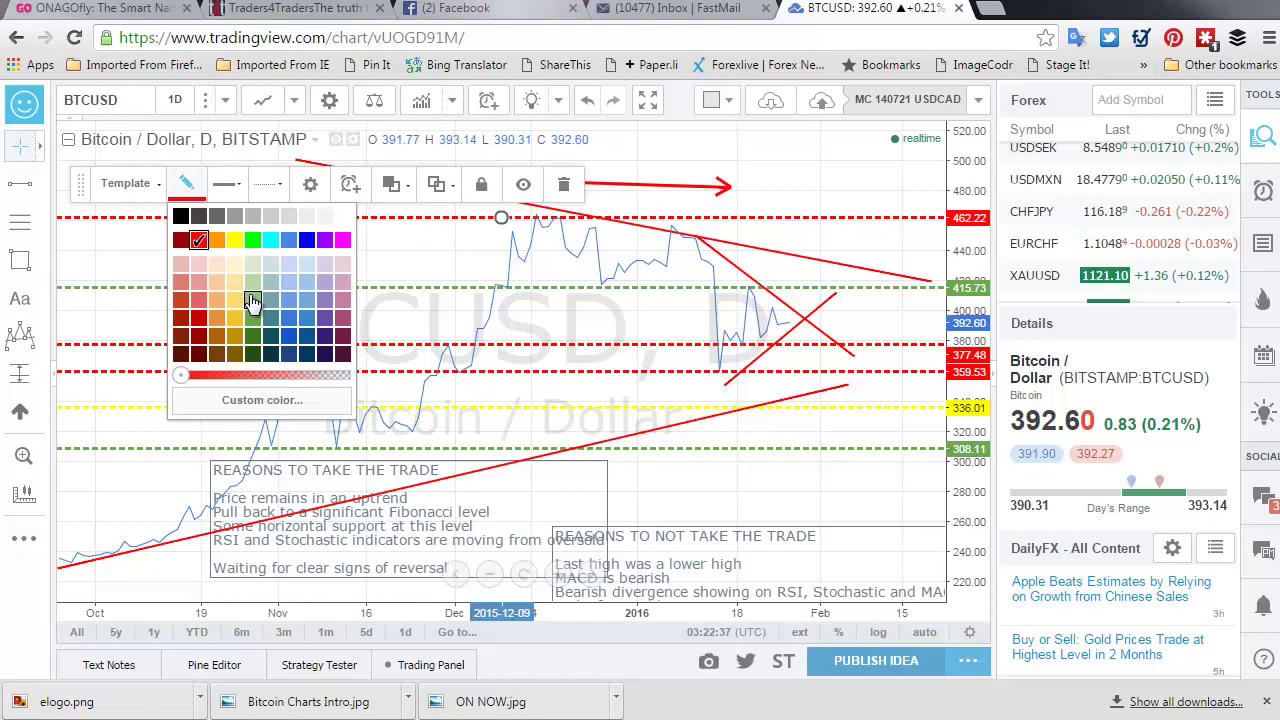
{"action": "left_click", "coordinate": [252, 302]}
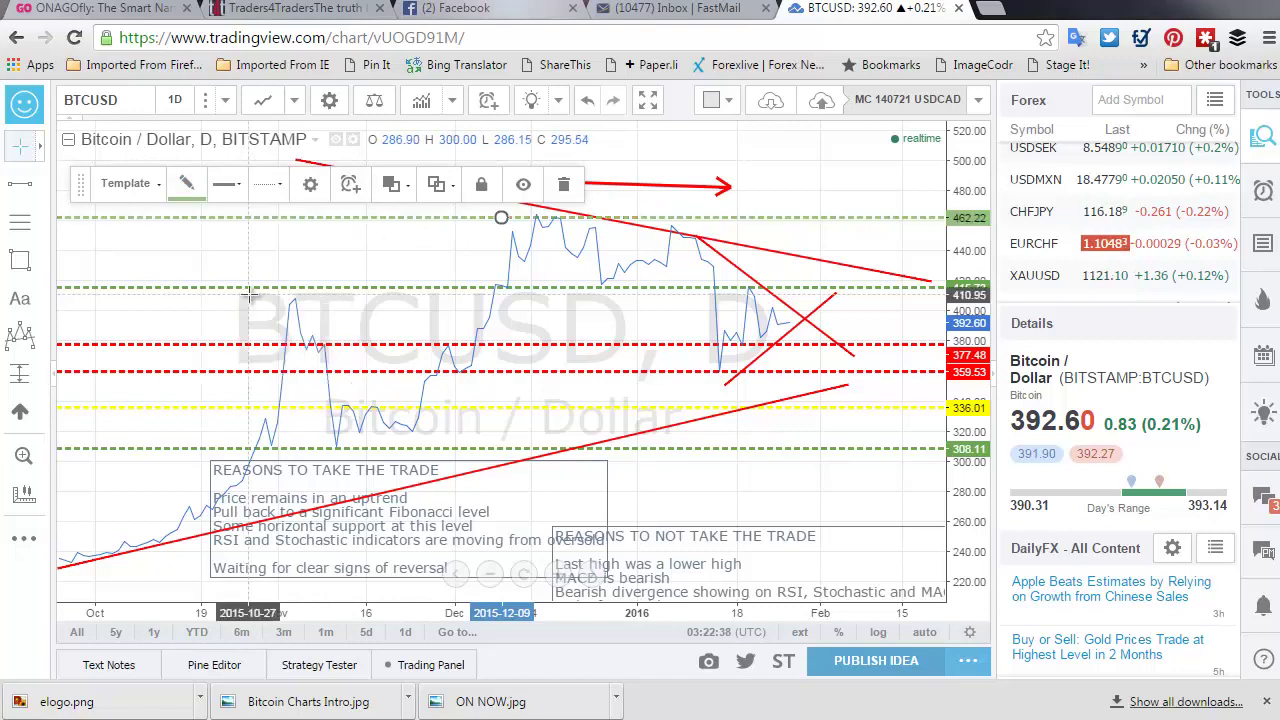
{"action": "left_click", "coordinate": [270, 108]}
{"action": "left_click", "coordinate": [199, 146]}
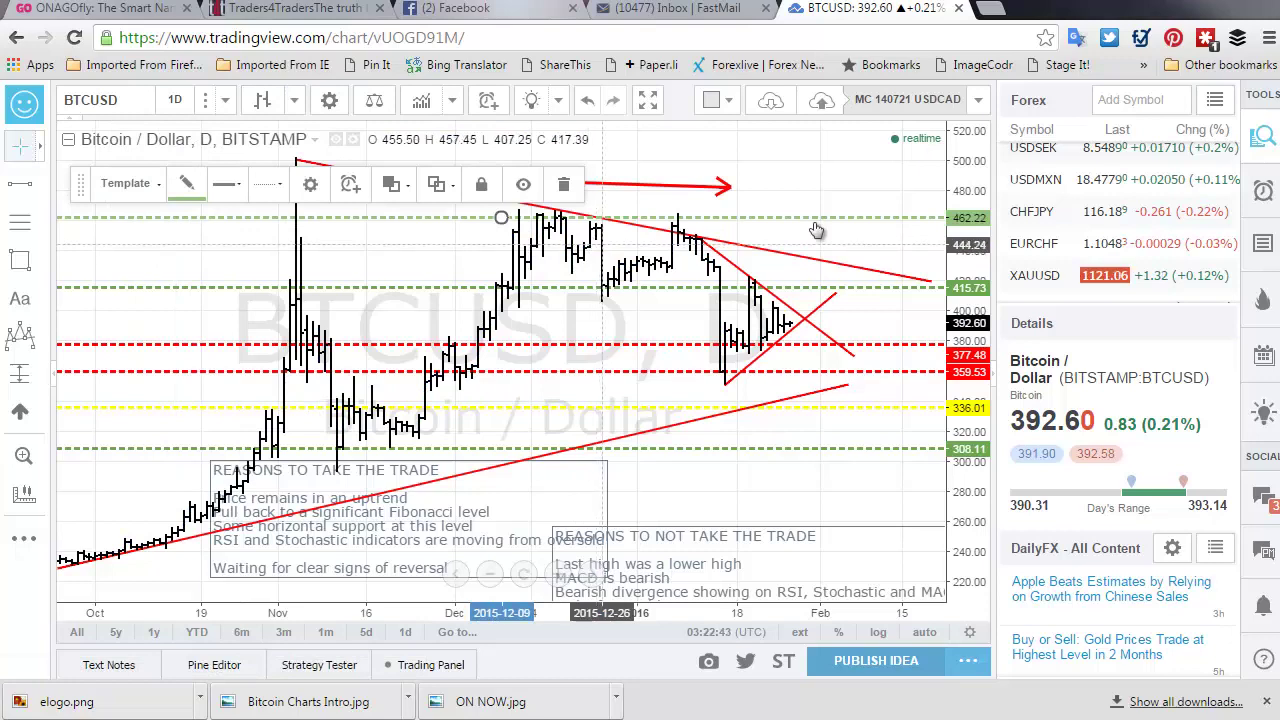
{"action": "left_click", "coordinate": [135, 247]}
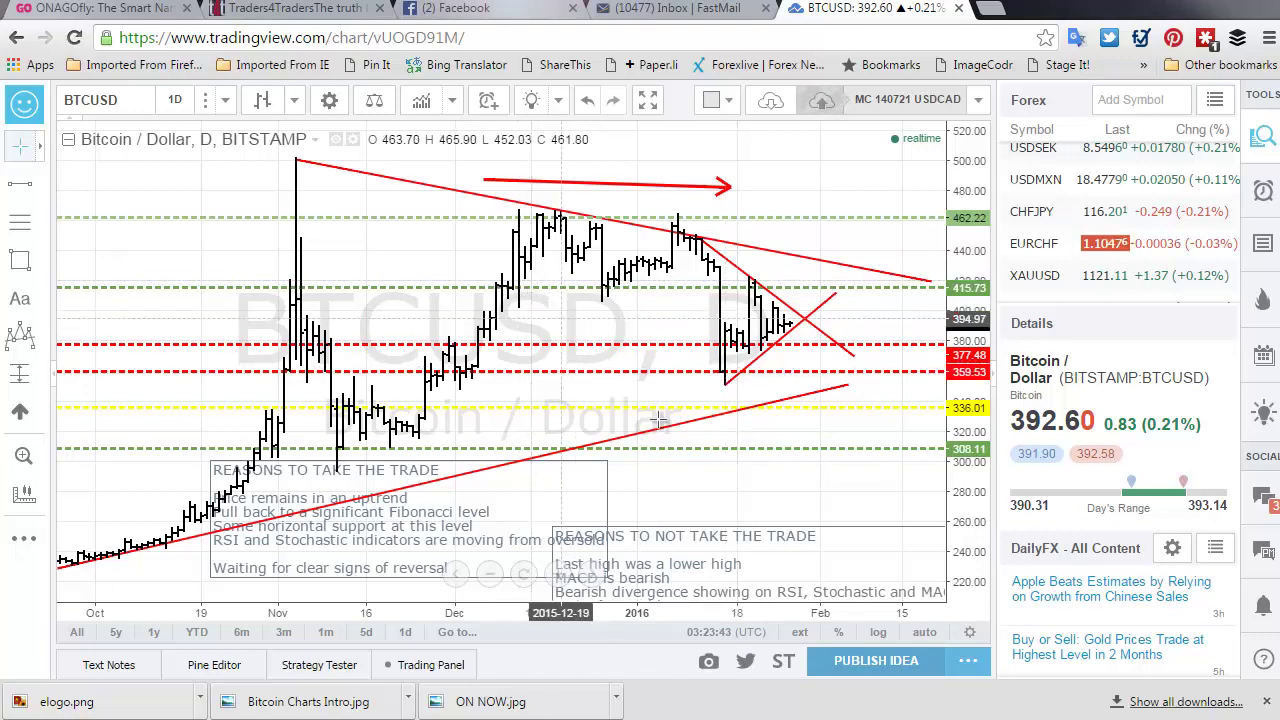
Move the REASONS TO NOT TAKE THE TRADE text box up slightly to expose its Risk of a Double Top line.
{"action": "left_click_drag", "start_coordinate": [800, 551], "coordinate": [801, 546]}
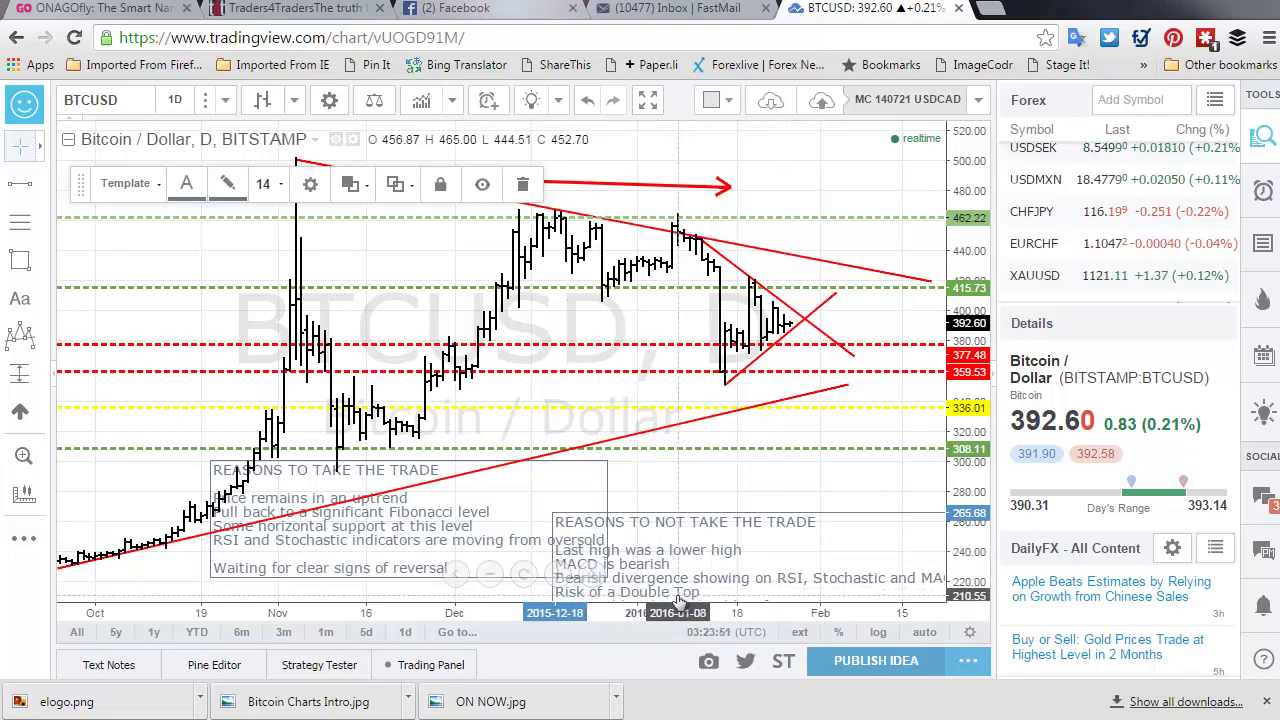
{"action": "left_click", "coordinate": [813, 190]}
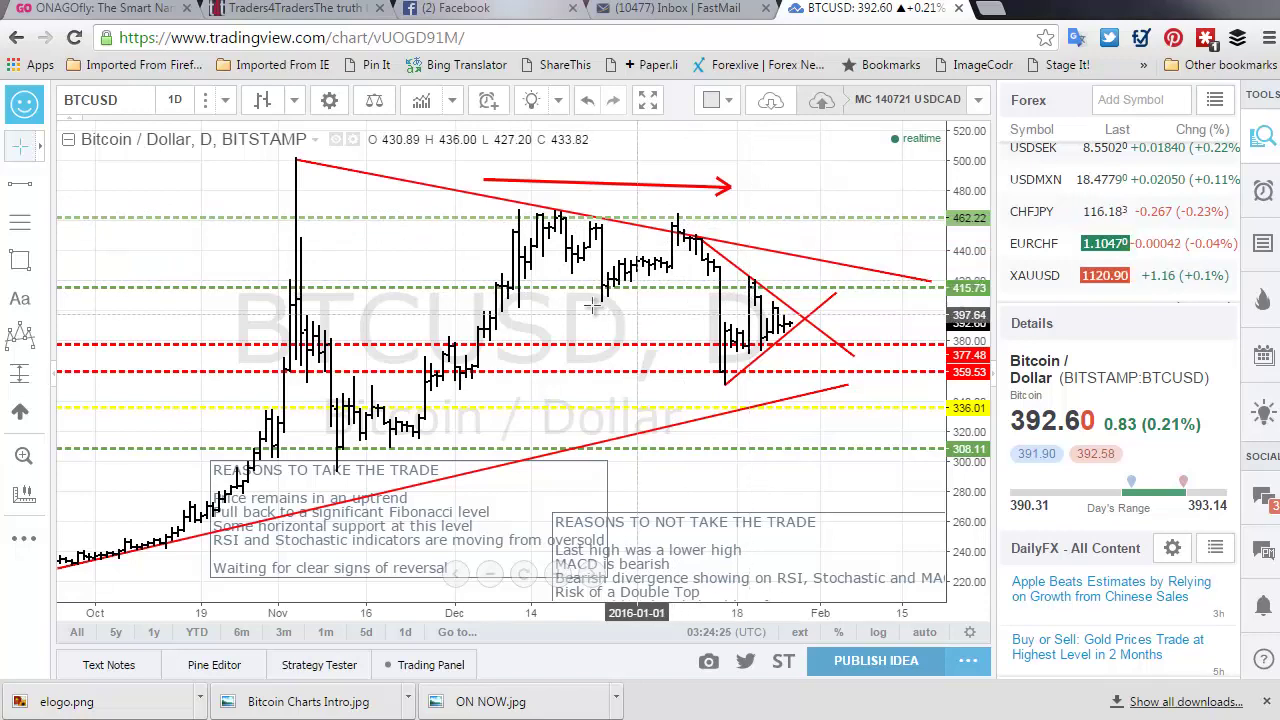
Draw a head and shoulders pattern through about 426, left shoulder 460, 405, head 466, 350, right shoulder 420 and end point 296.
{"action": "left_click", "coordinate": [28, 342]}
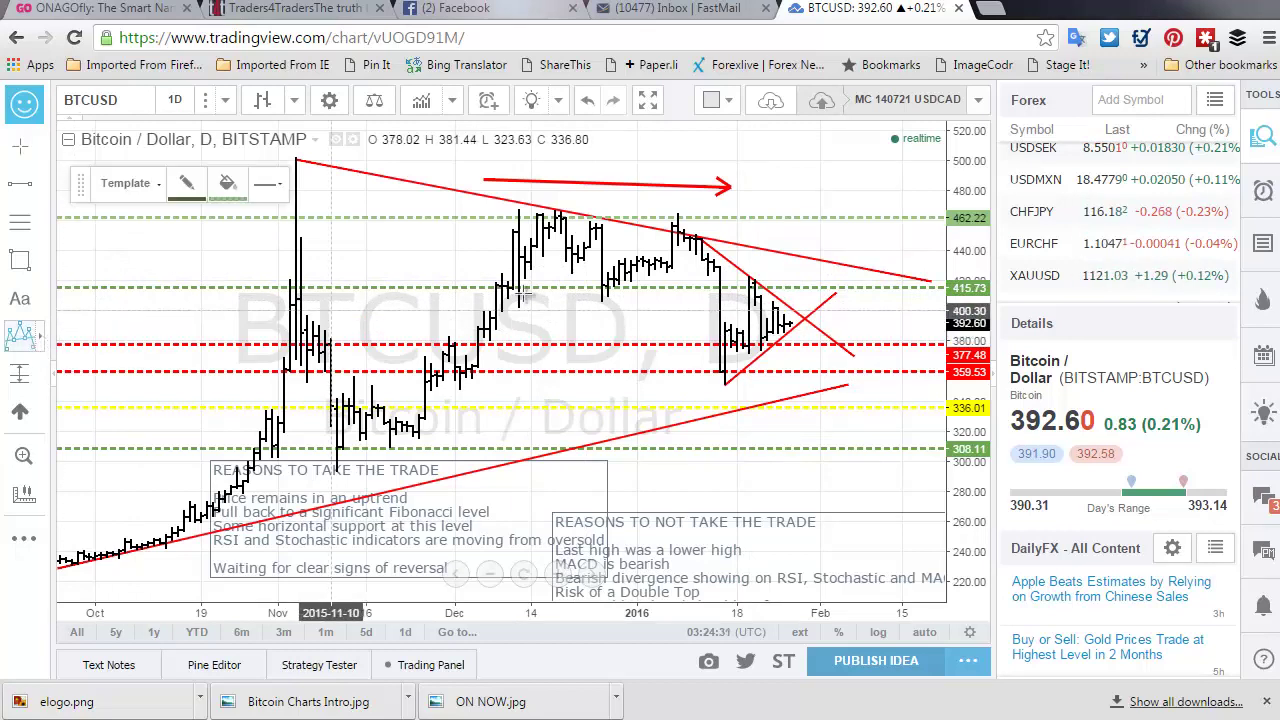
{"action": "left_click", "coordinate": [571, 271]}
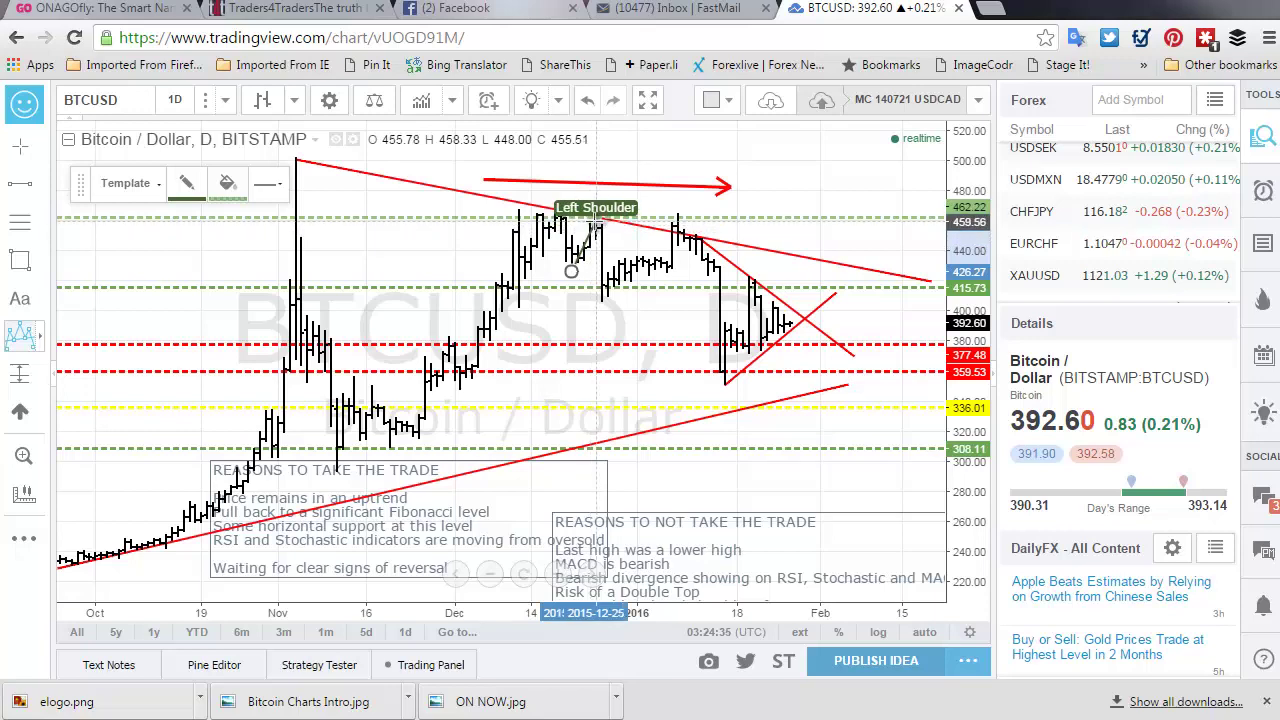
{"action": "left_click", "coordinate": [594, 222]}
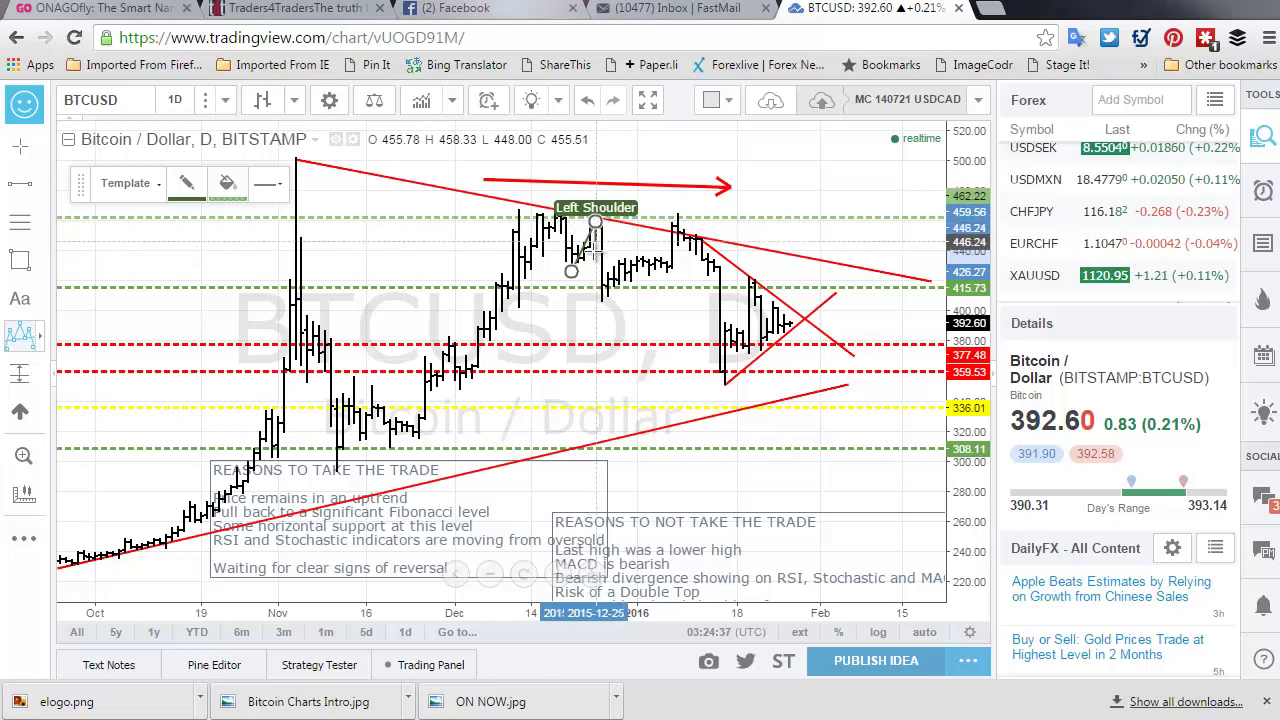
{"action": "left_click", "coordinate": [601, 303]}
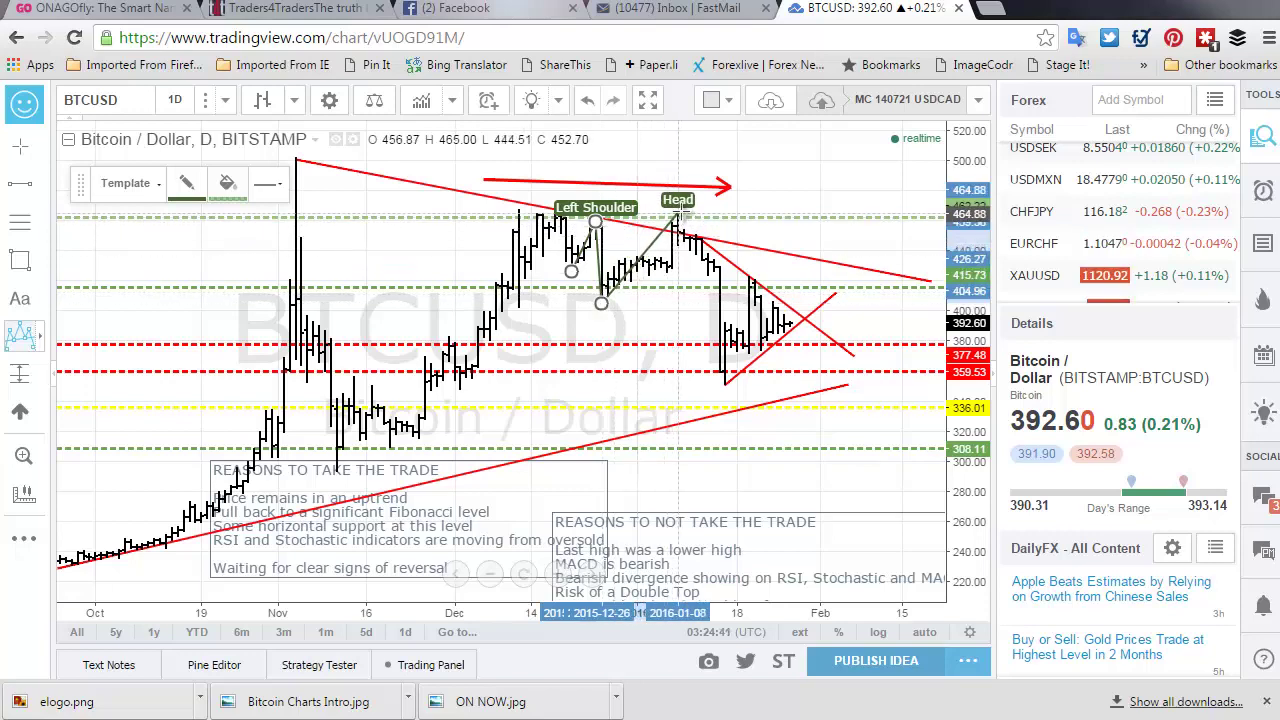
{"action": "left_click", "coordinate": [678, 212]}
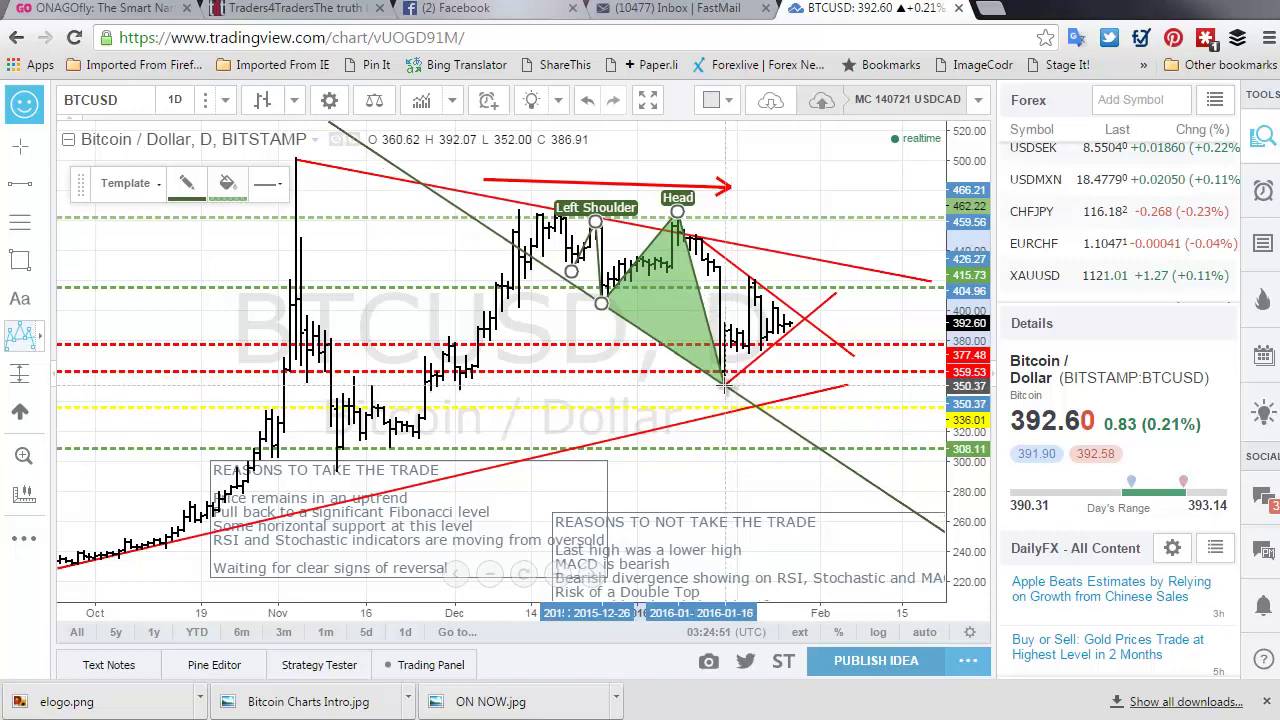
{"action": "left_click", "coordinate": [724, 384]}
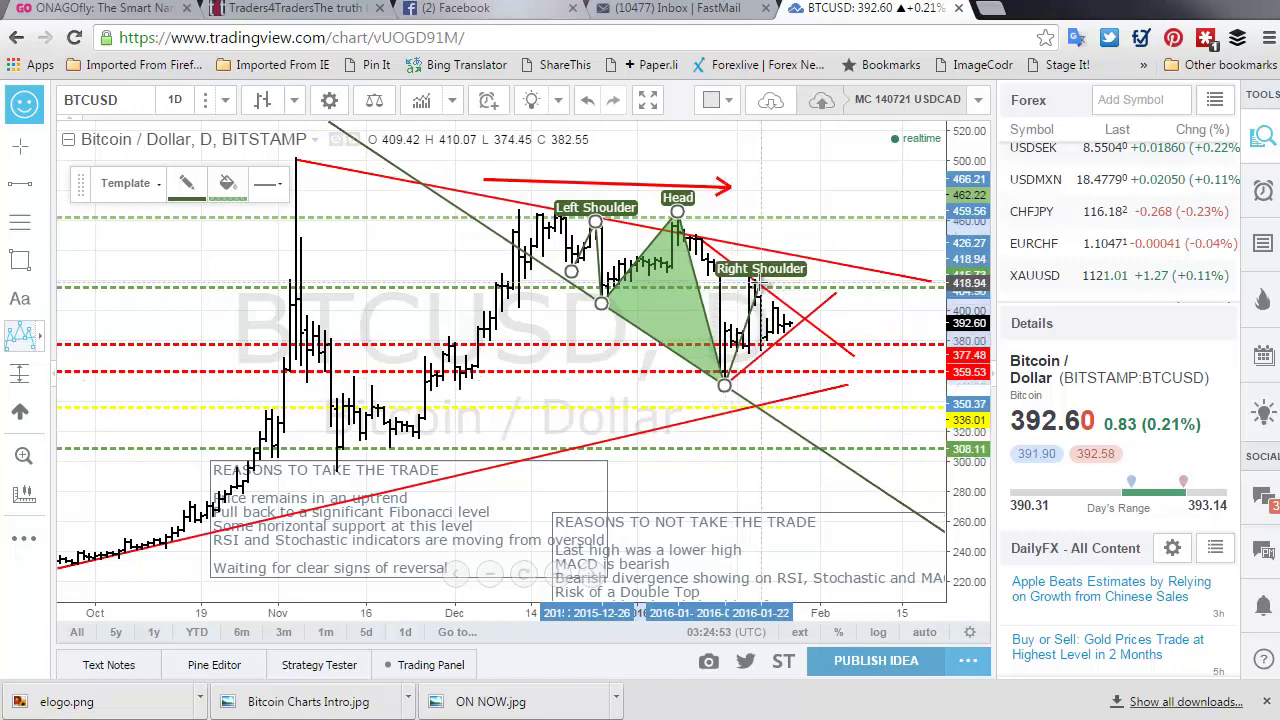
{"action": "left_click", "coordinate": [753, 283]}
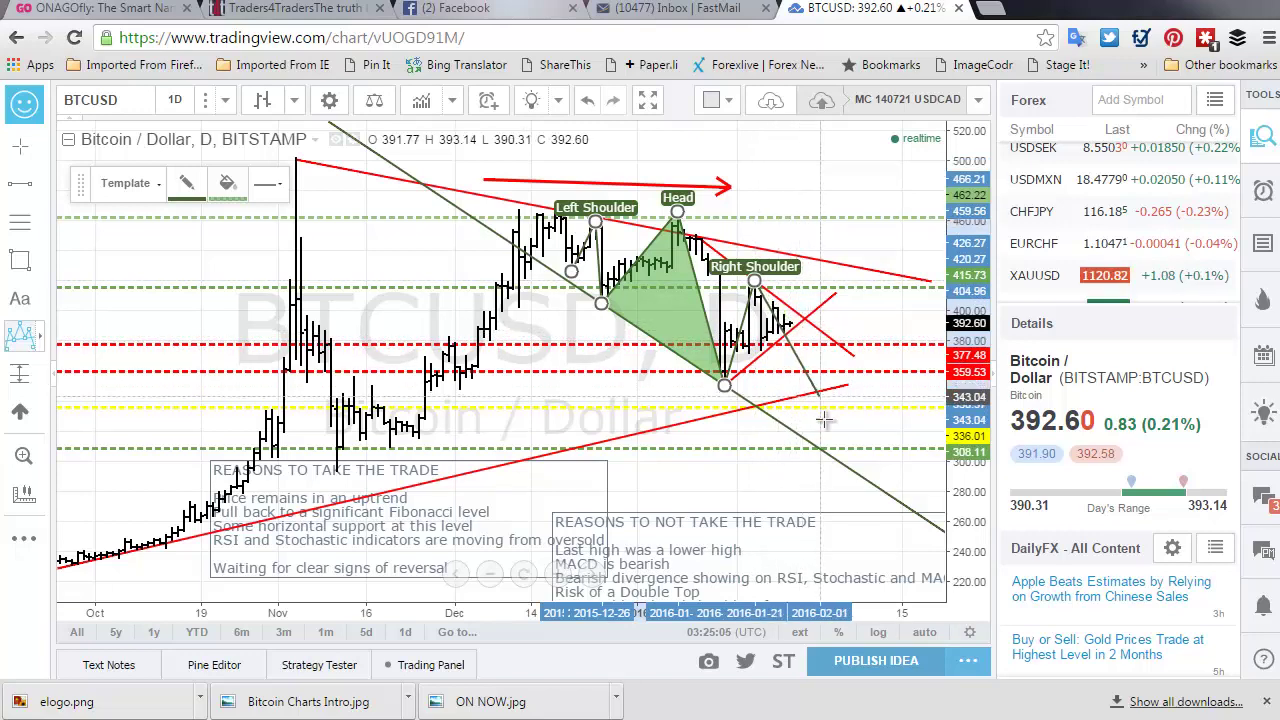
{"action": "left_click", "coordinate": [837, 462]}
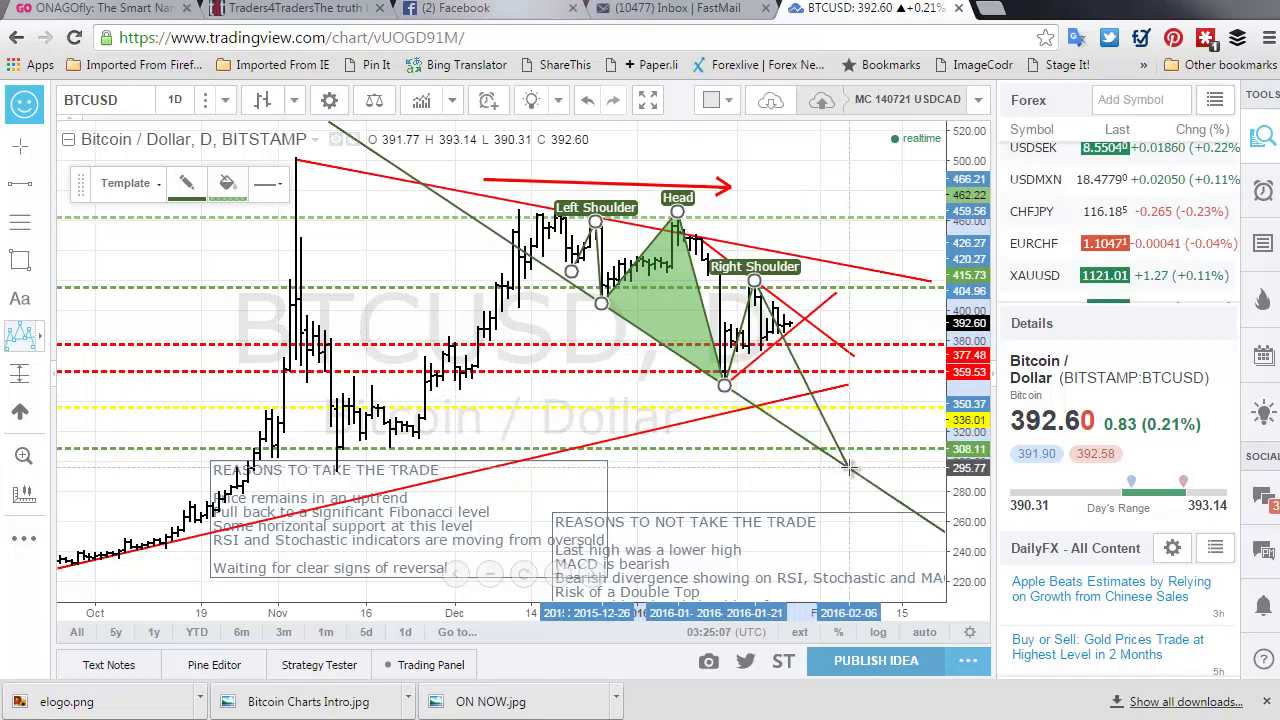
{"action": "left_click", "coordinate": [842, 467]}
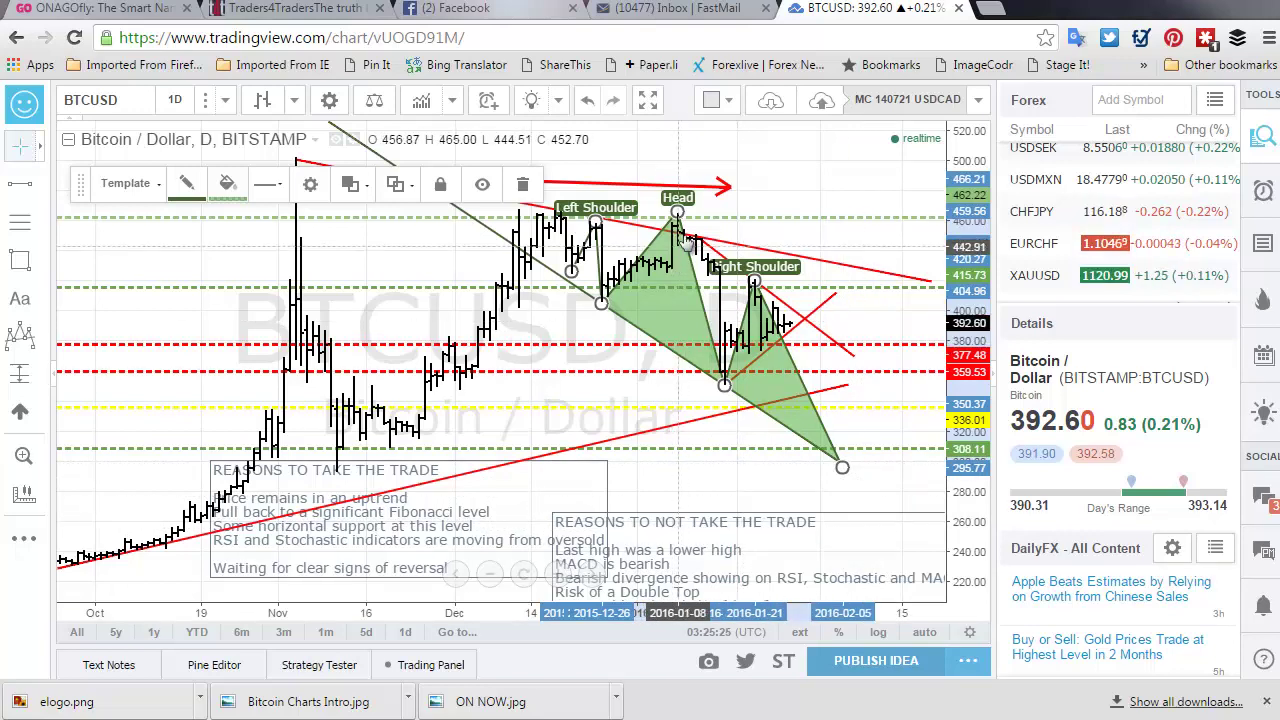
Draw an arrow from the pattern's head at about 464 down to the neckline at about 401.
{"action": "left_click", "coordinate": [40, 185]}
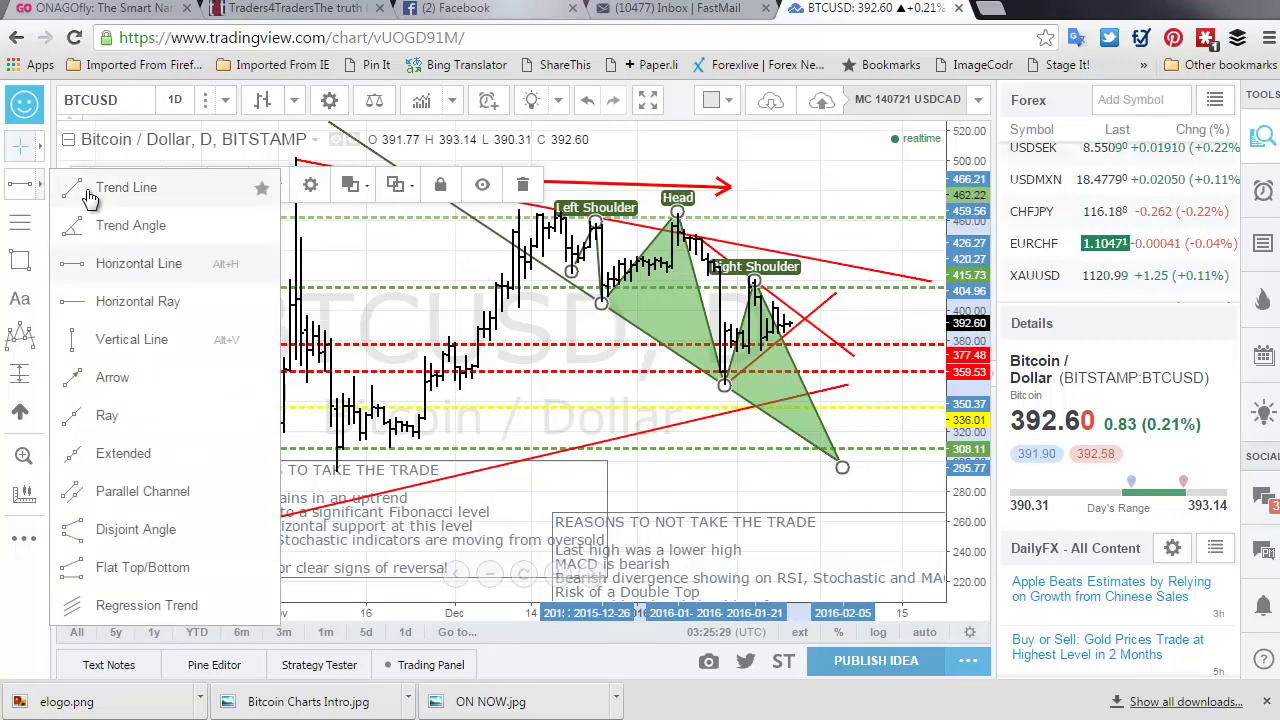
{"action": "left_click", "coordinate": [120, 376]}
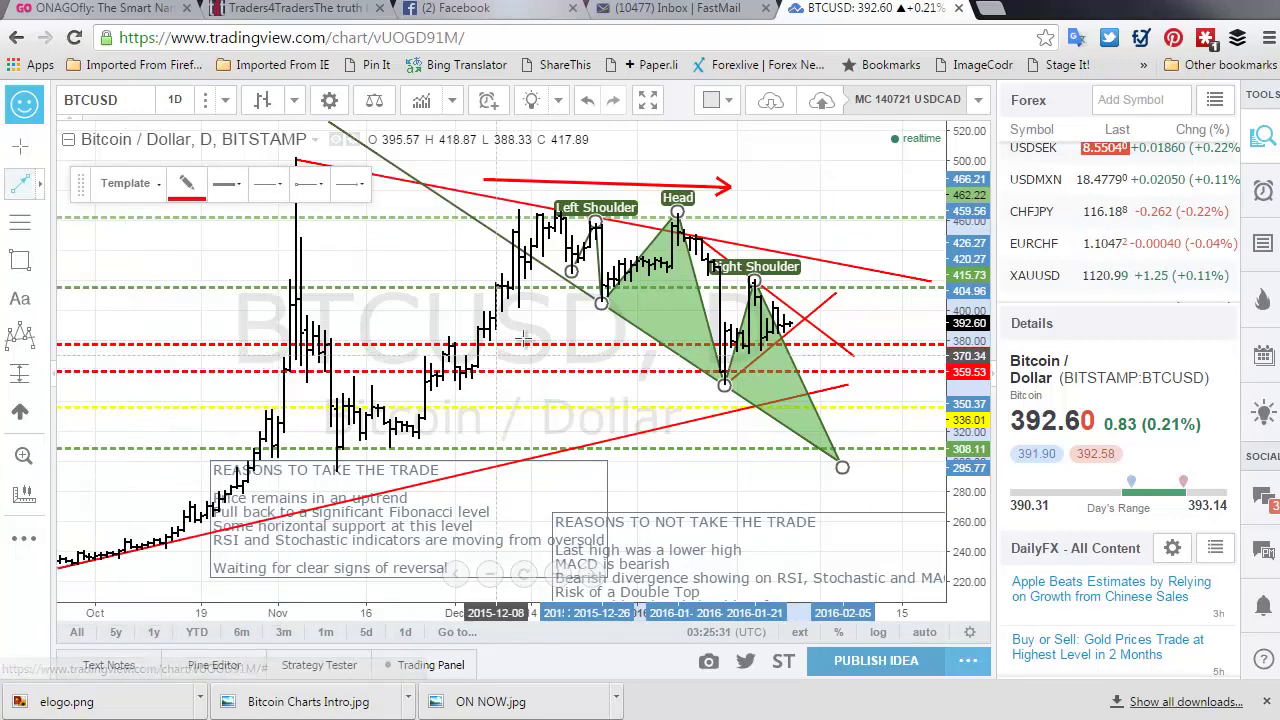
{"action": "left_click", "coordinate": [676, 216]}
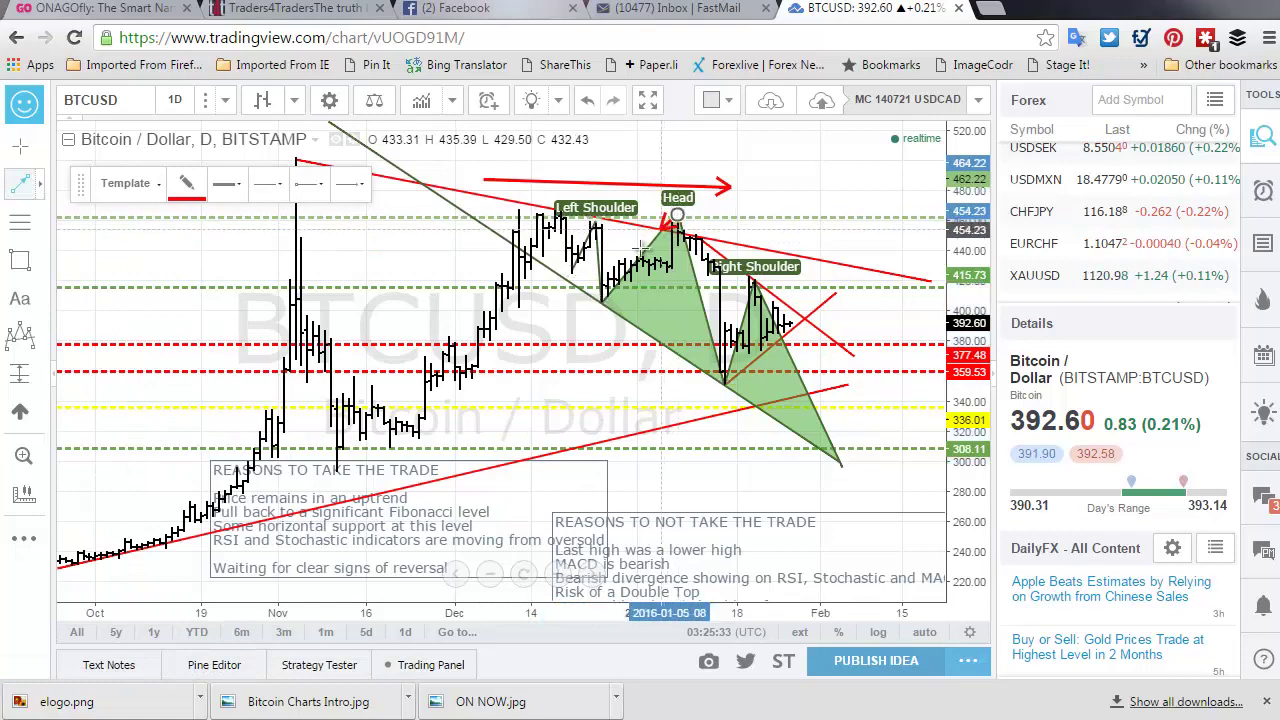
{"action": "left_click", "coordinate": [613, 307]}
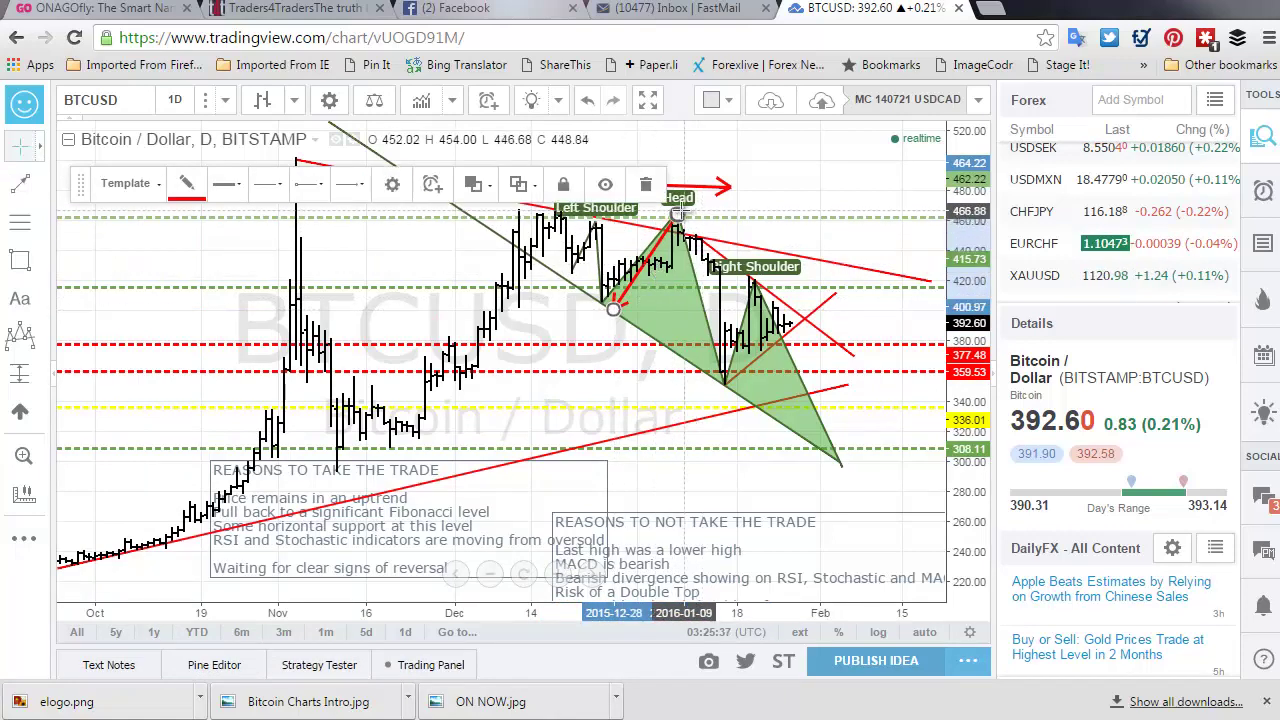
Clone the head-to-neckline arrow and place the copy below the neckline, running from about 398 to 334.
{"action": "right_click", "coordinate": [647, 270]}
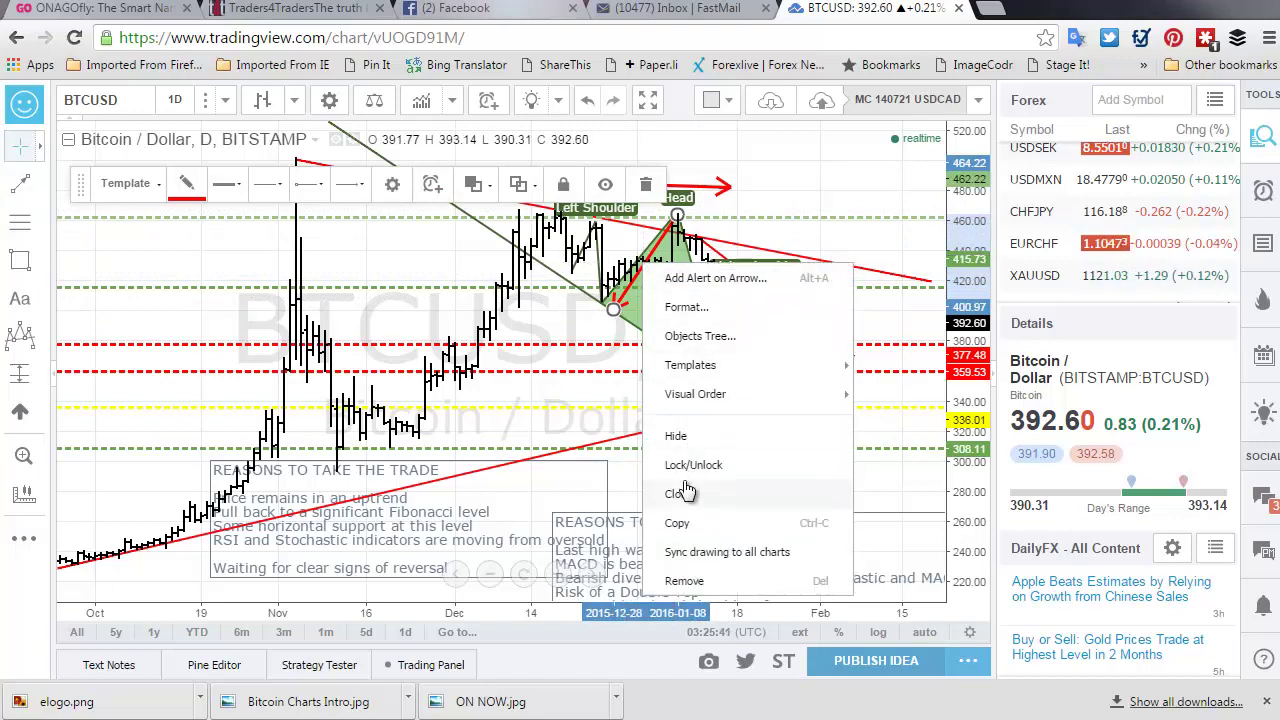
{"action": "left_click", "coordinate": [676, 491]}
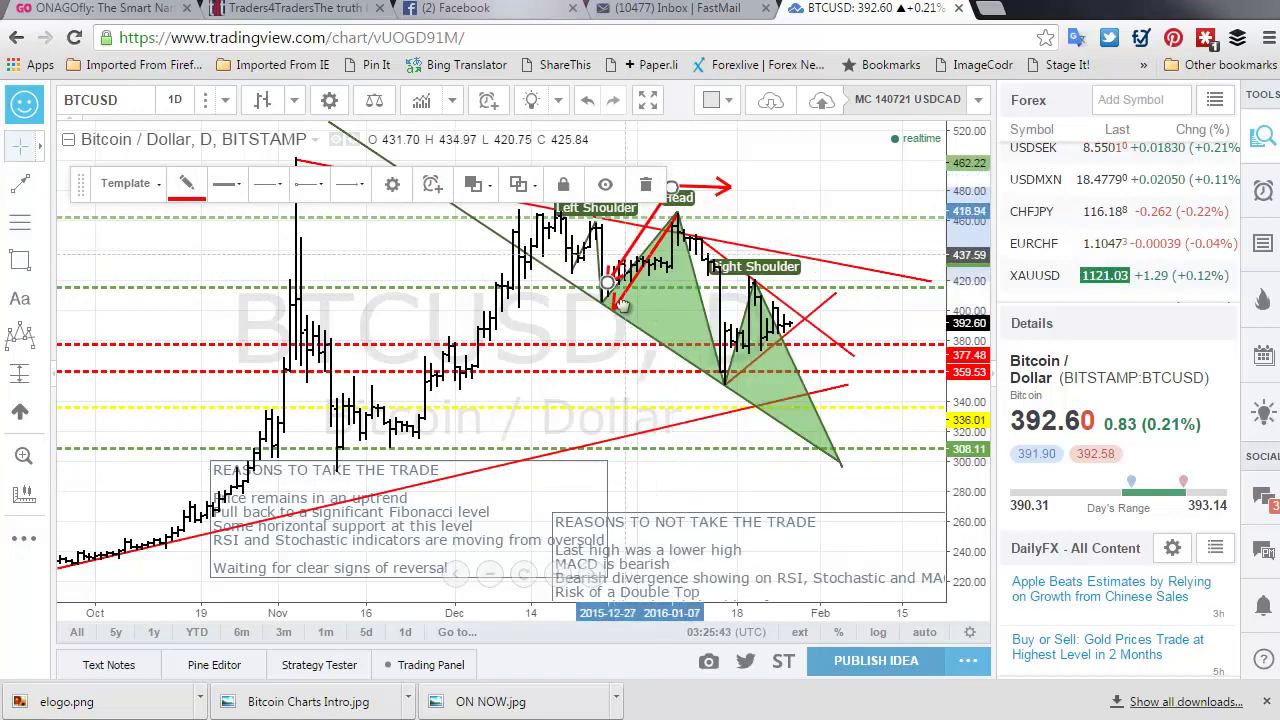
{"action": "mouse_move", "coordinate": [640, 287]}
{"action": "left_mouse_down"}
{"action": "mouse_move", "coordinate": [605, 300]}
{"action": "mouse_move", "coordinate": [562, 389]}
{"action": "left_mouse_up"}
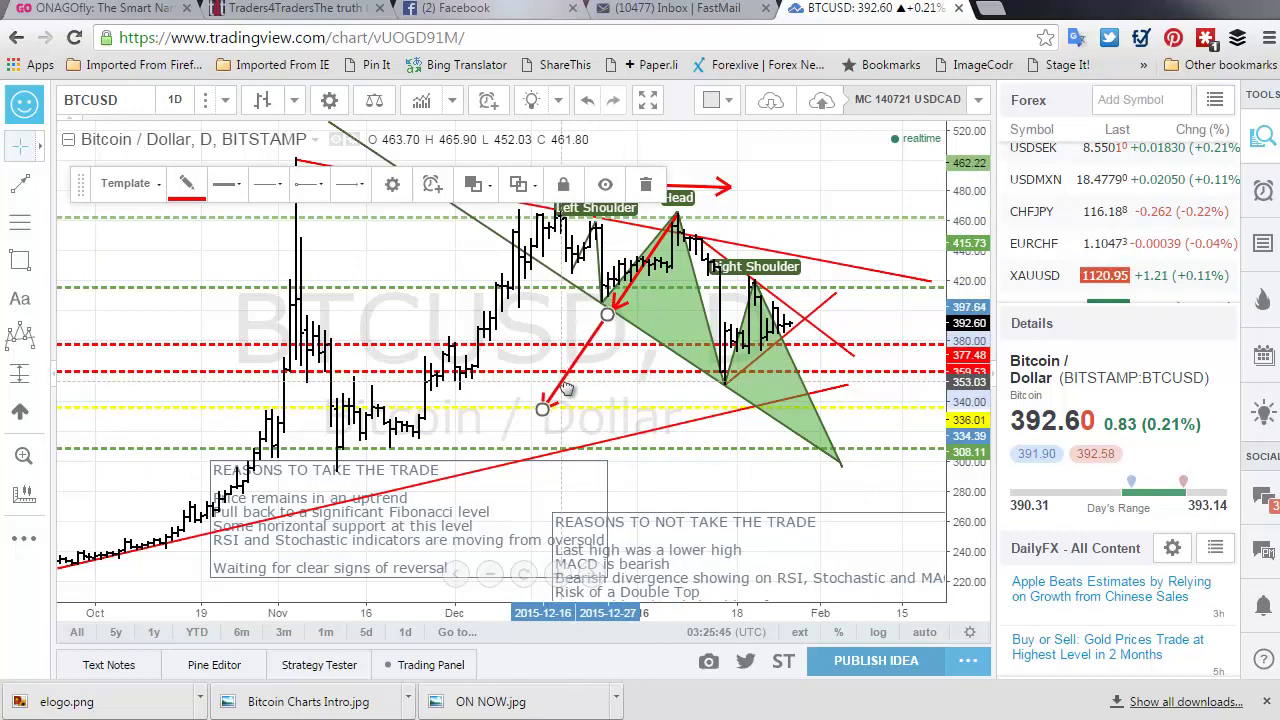
Draw a trend line roughly parallel to the neckline through the lower arrow's tip, from about 450 in early November to 218 in early February.
{"action": "left_click", "coordinate": [40, 184]}
{"action": "left_click", "coordinate": [154, 181]}
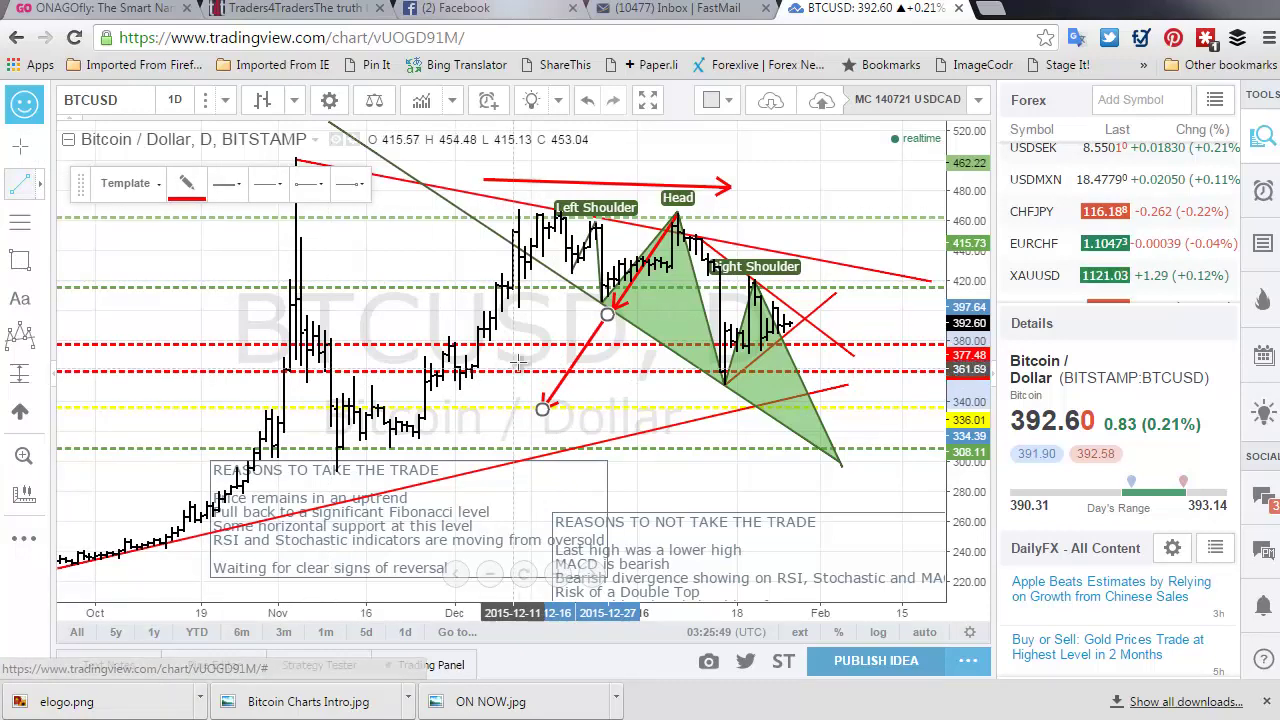
{"action": "left_click", "coordinate": [265, 245]}
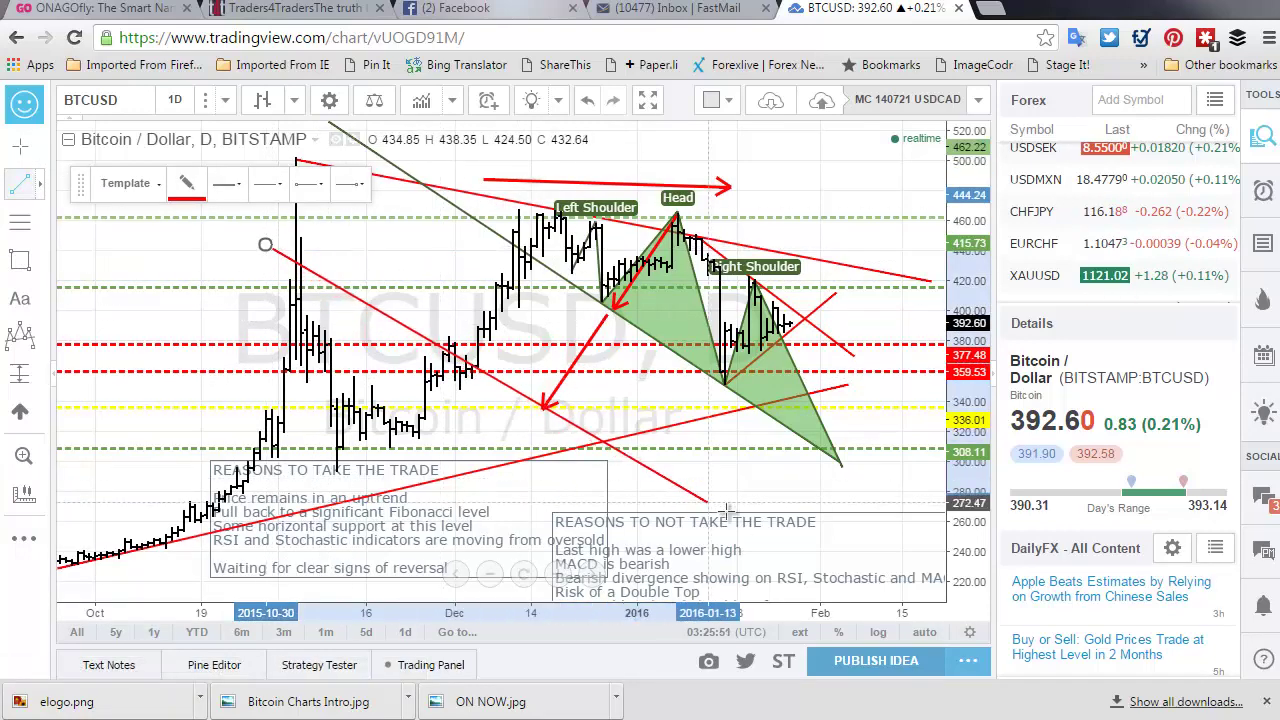
{"action": "left_click", "coordinate": [824, 584]}
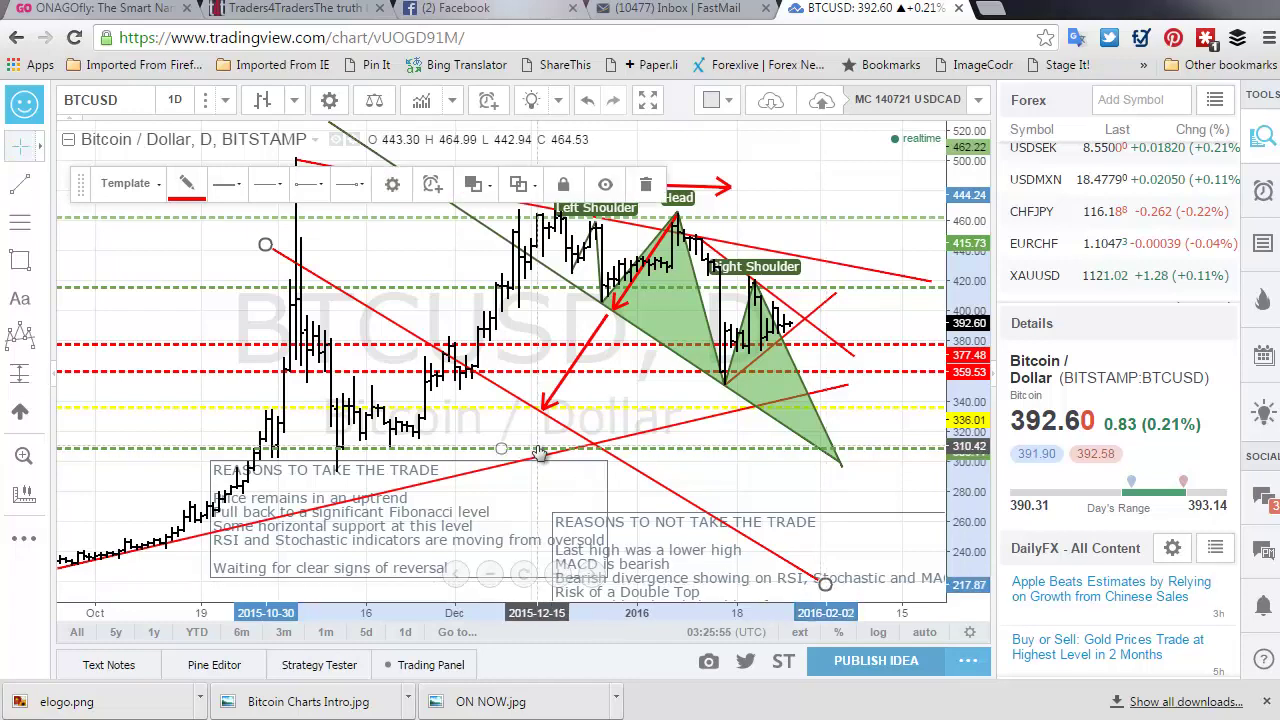
{"action": "left_click_drag", "start_coordinate": [265, 245], "coordinate": [277, 236]}
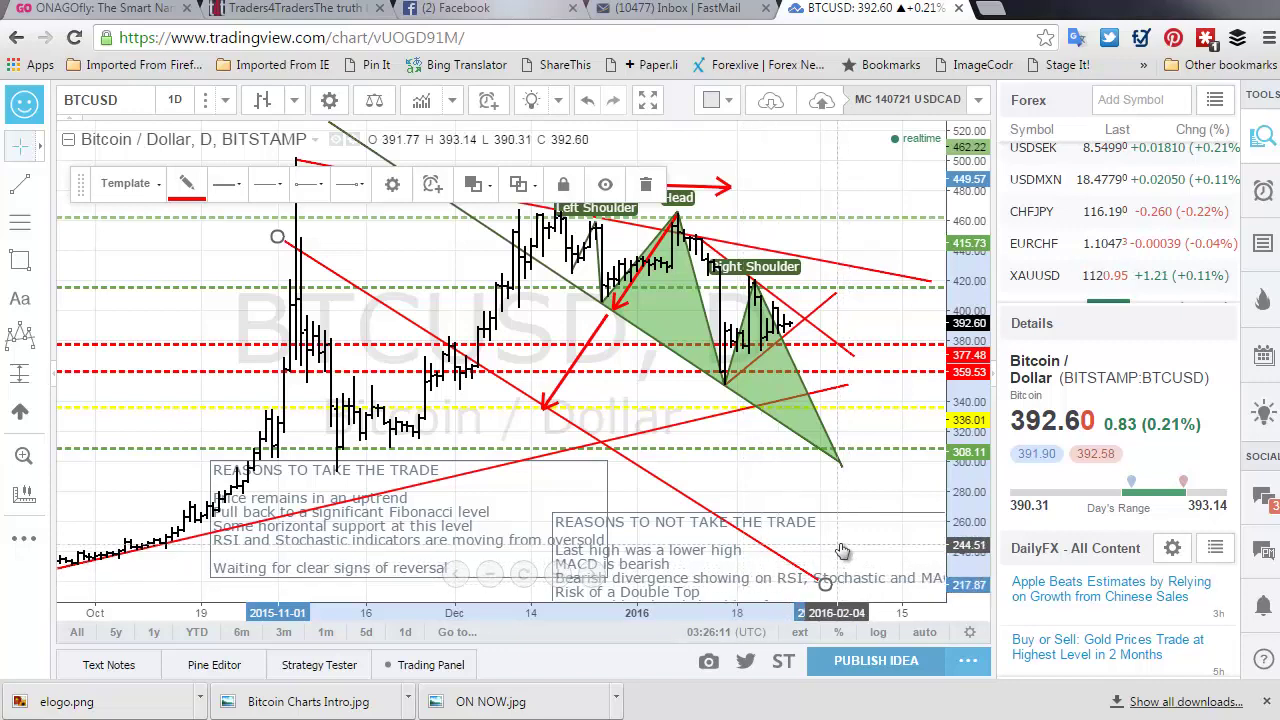
Raise the REASONS TO NOT TAKE THE TRADE text box until its Potential head and shoulders forming line is exposed.
{"action": "left_click_drag", "start_coordinate": [848, 553], "coordinate": [840, 531]}
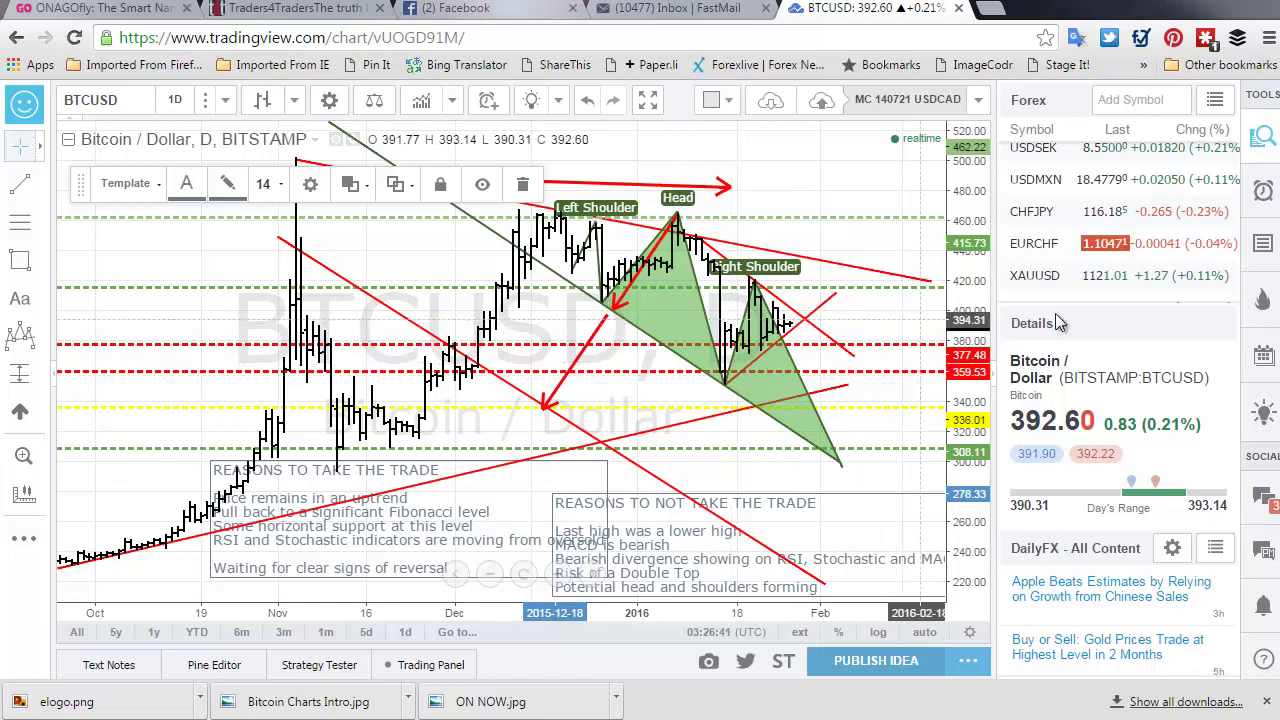
Open the USDCNH daily chart from the Forex watchlist and compress its price scale vertically.
{"action": "scroll", "coordinate": [1040, 248], "scroll_direction": "down", "scroll_amount": 2}
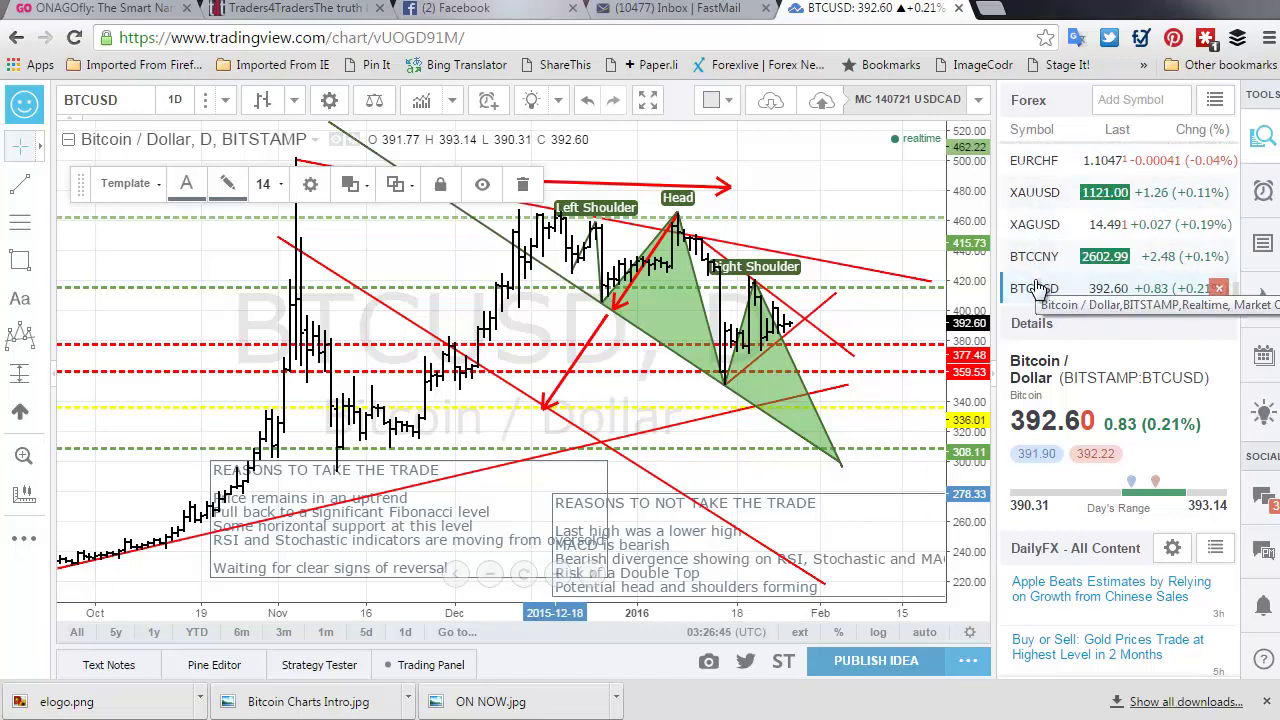
{"action": "scroll", "coordinate": [1038, 285], "scroll_direction": "up", "scroll_amount": 4}
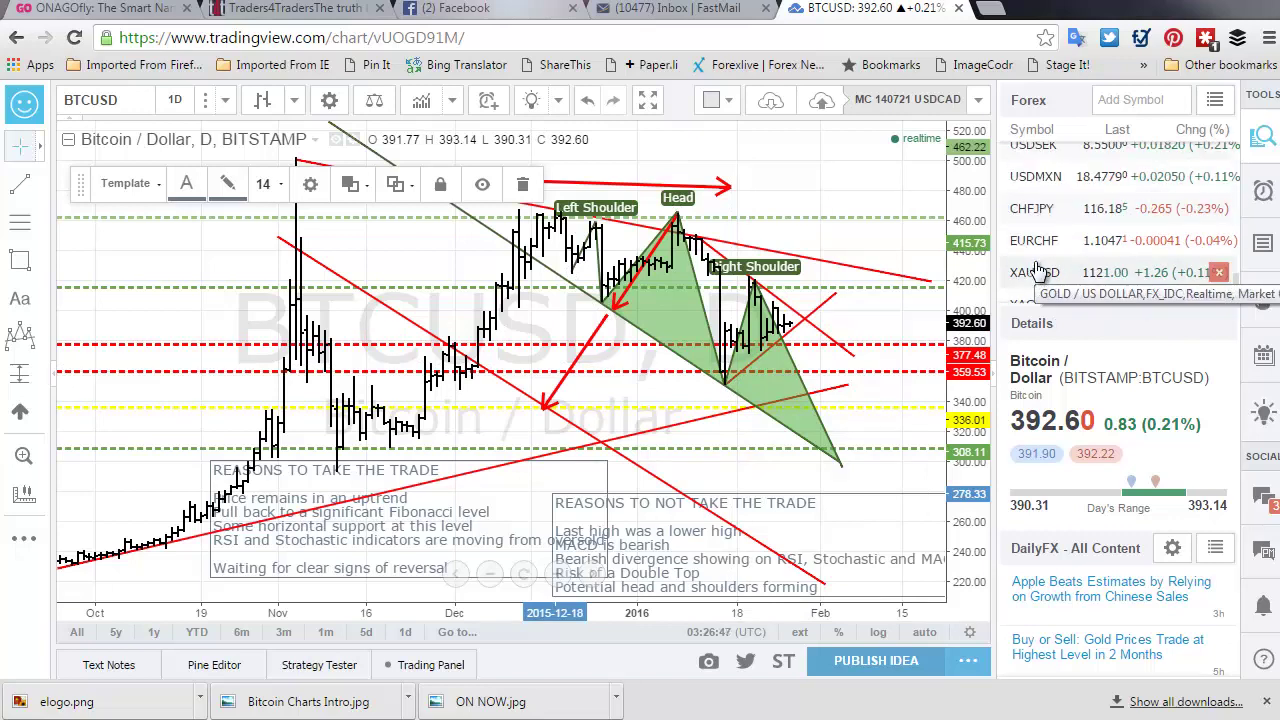
{"action": "scroll", "coordinate": [1040, 270], "scroll_direction": "up", "scroll_amount": 2}
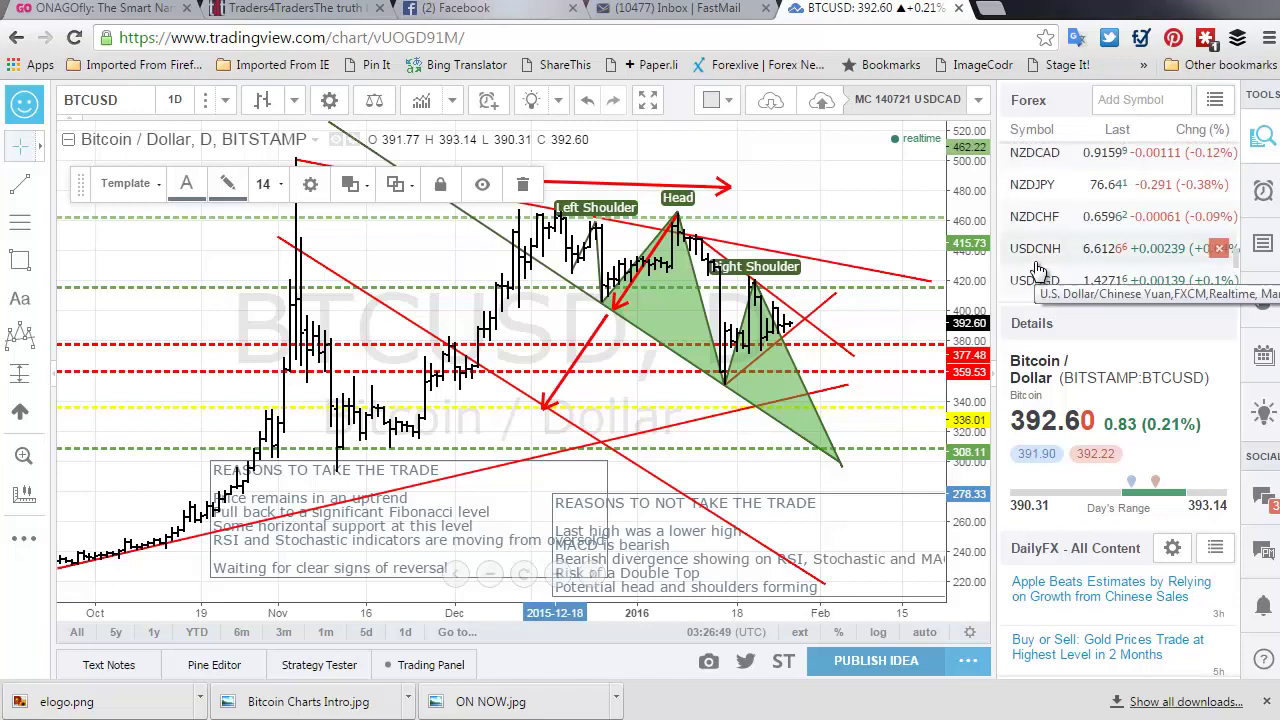
{"action": "left_click", "coordinate": [1038, 256]}
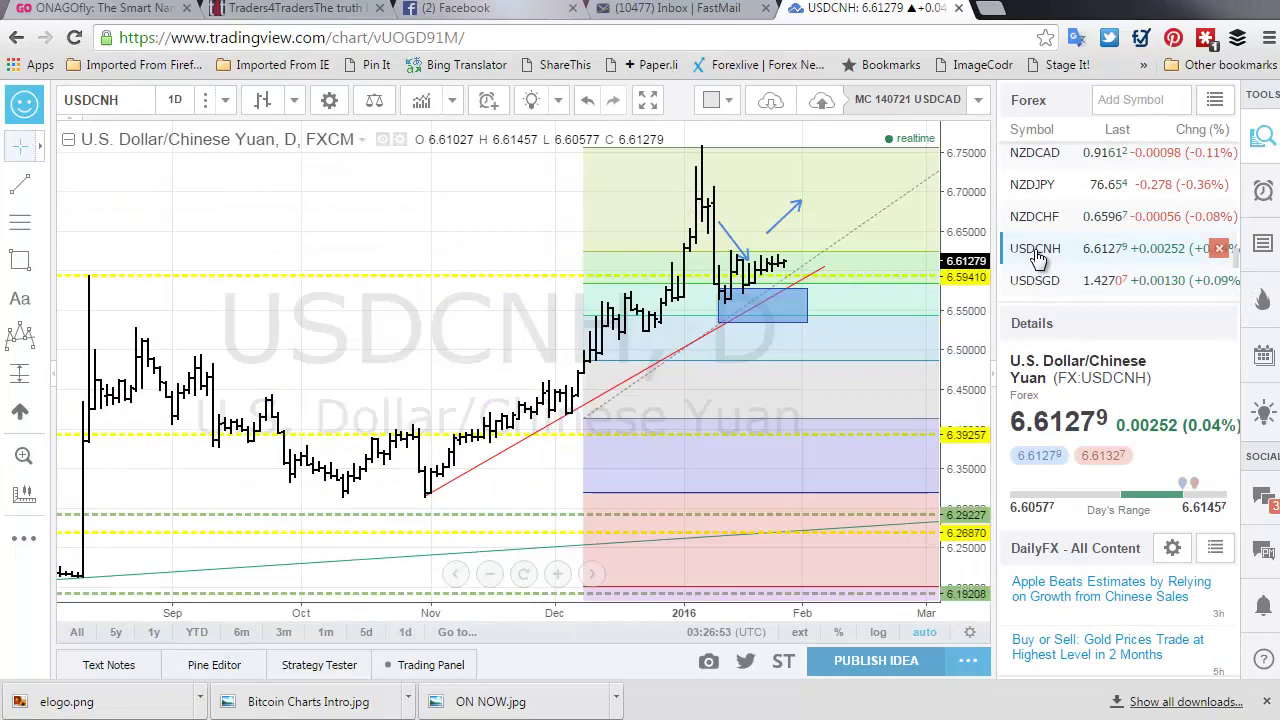
{"action": "left_click_drag", "start_coordinate": [958, 318], "coordinate": [958, 356]}
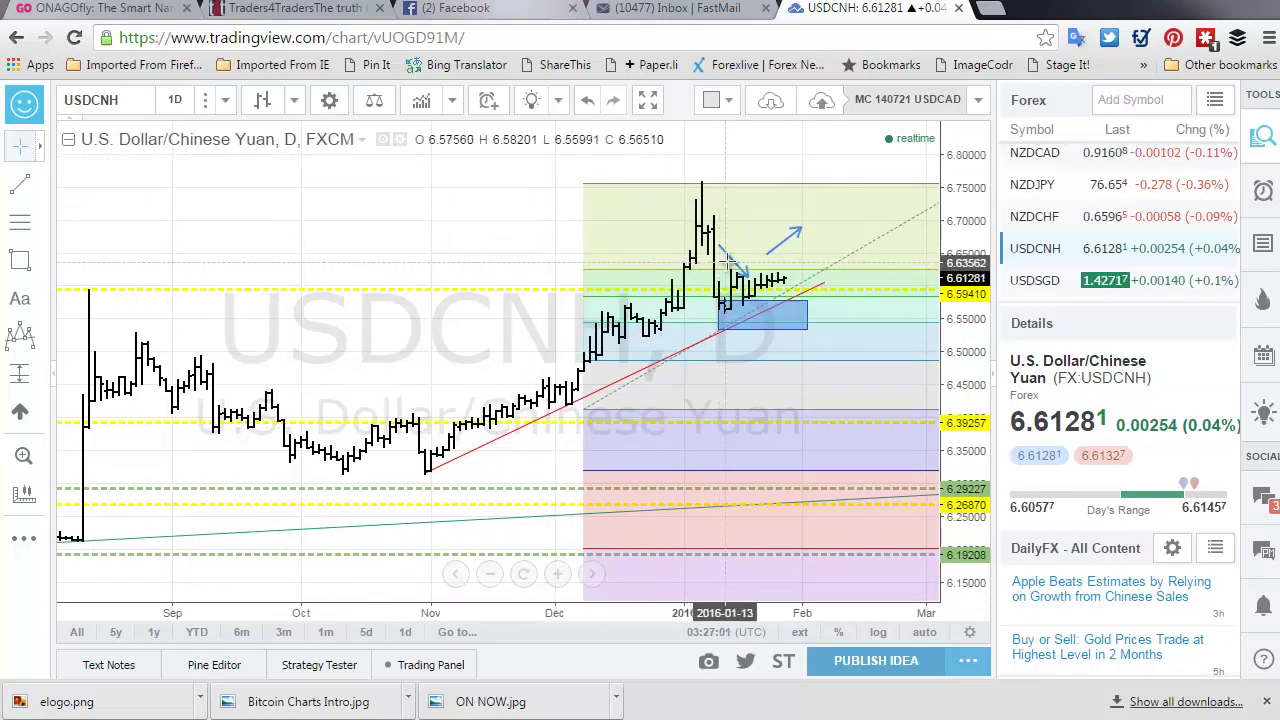
Delete the two blue arrows drawn around the January prices on the USDCNH chart.
{"action": "left_click", "coordinate": [735, 268]}
{"action": "key", "text": "Delete"}
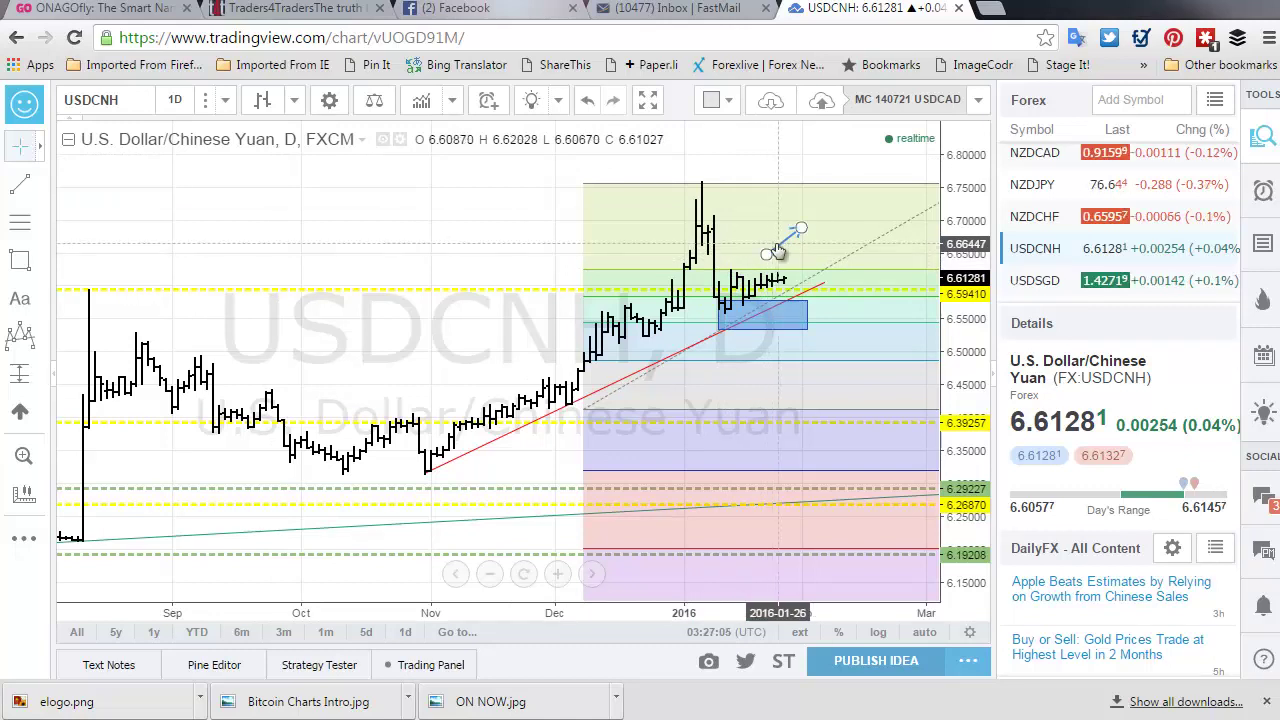
{"action": "left_click", "coordinate": [777, 252]}
{"action": "key", "text": "Delete"}
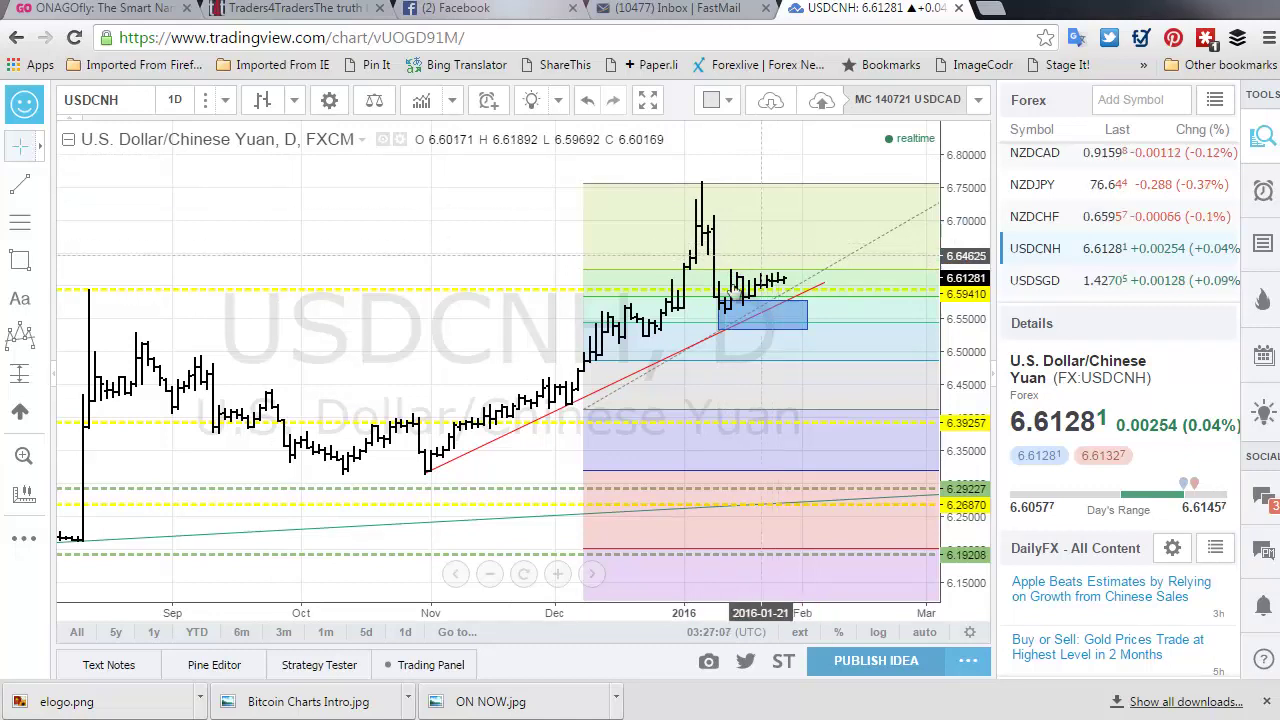
Draw a rising trend line under the recent lows, from about 6.555 on 2016-01-12 to about 6.625 on 2016-02-05.
{"action": "left_click", "coordinate": [23, 188]}
{"action": "left_click", "coordinate": [718, 316]}
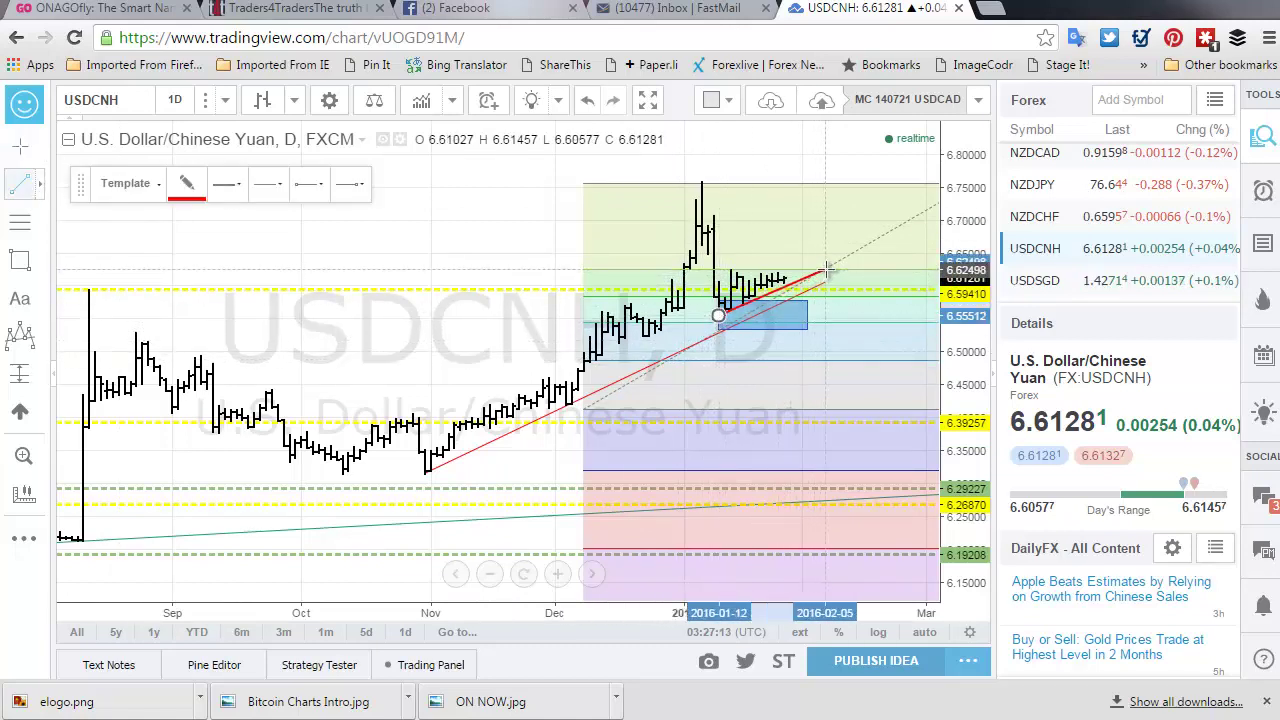
{"action": "left_click", "coordinate": [825, 269]}
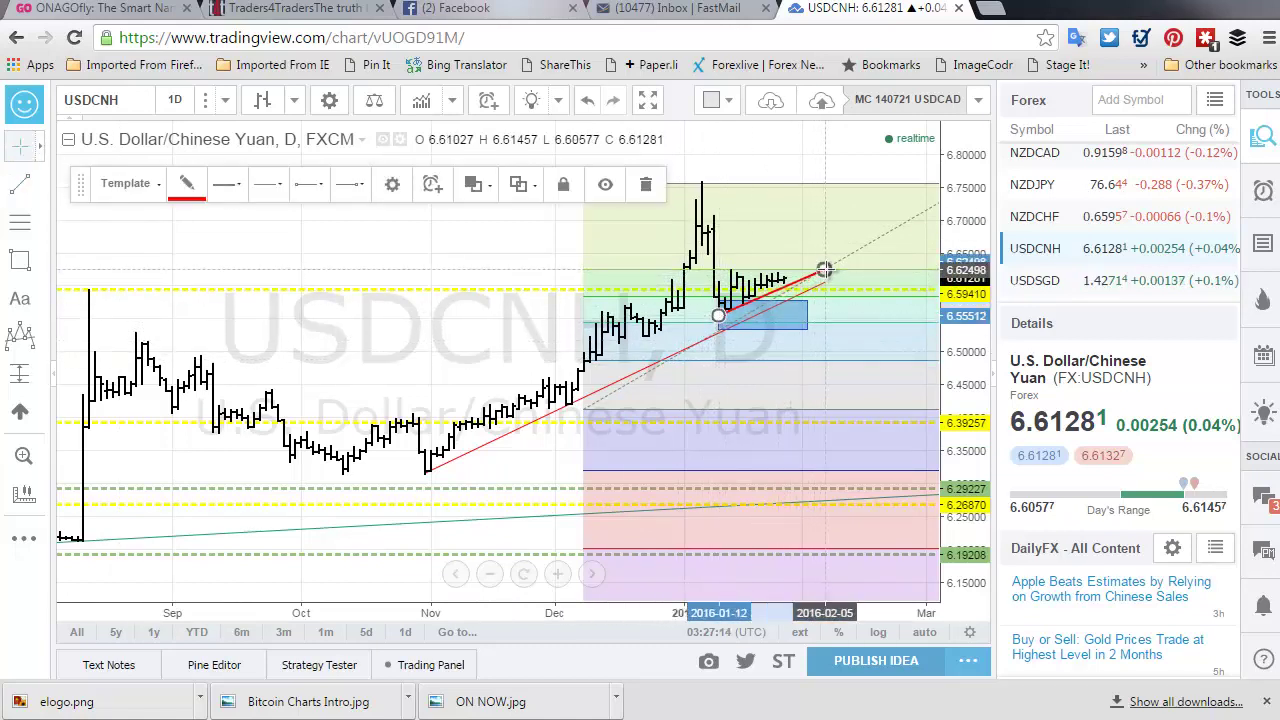
{"action": "left_click", "coordinate": [21, 186]}
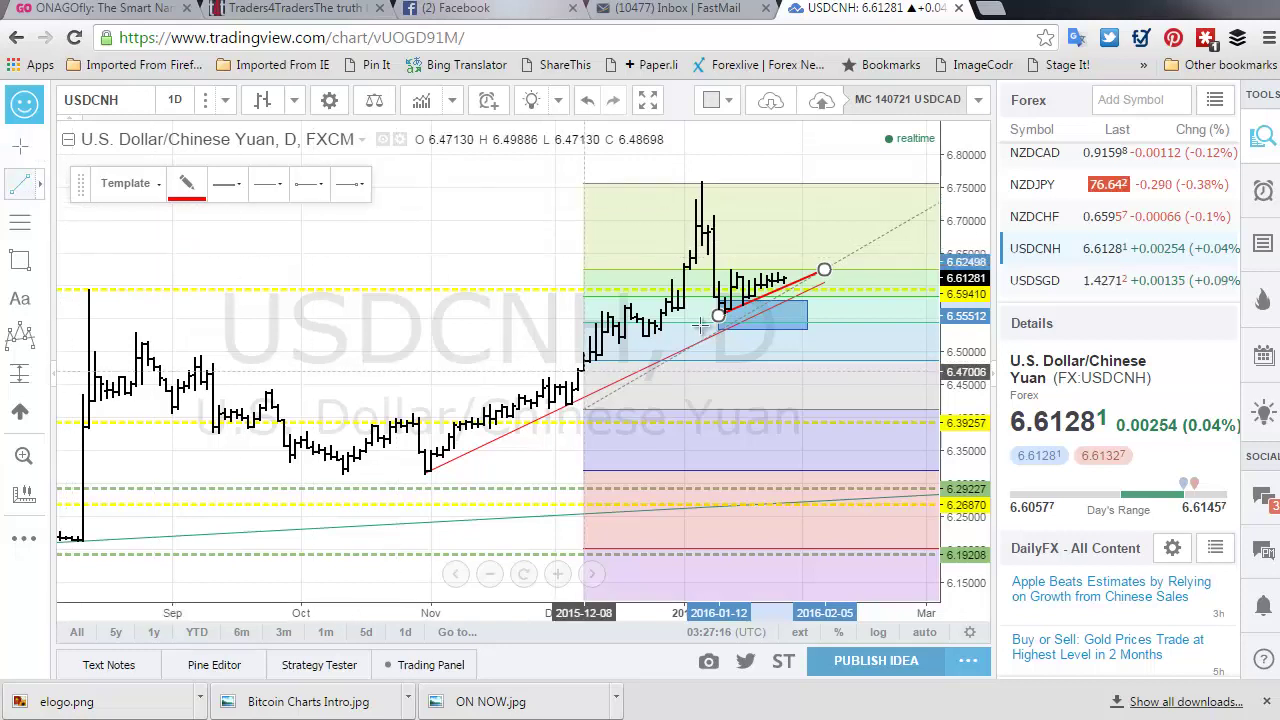
{"action": "left_click", "coordinate": [695, 199]}
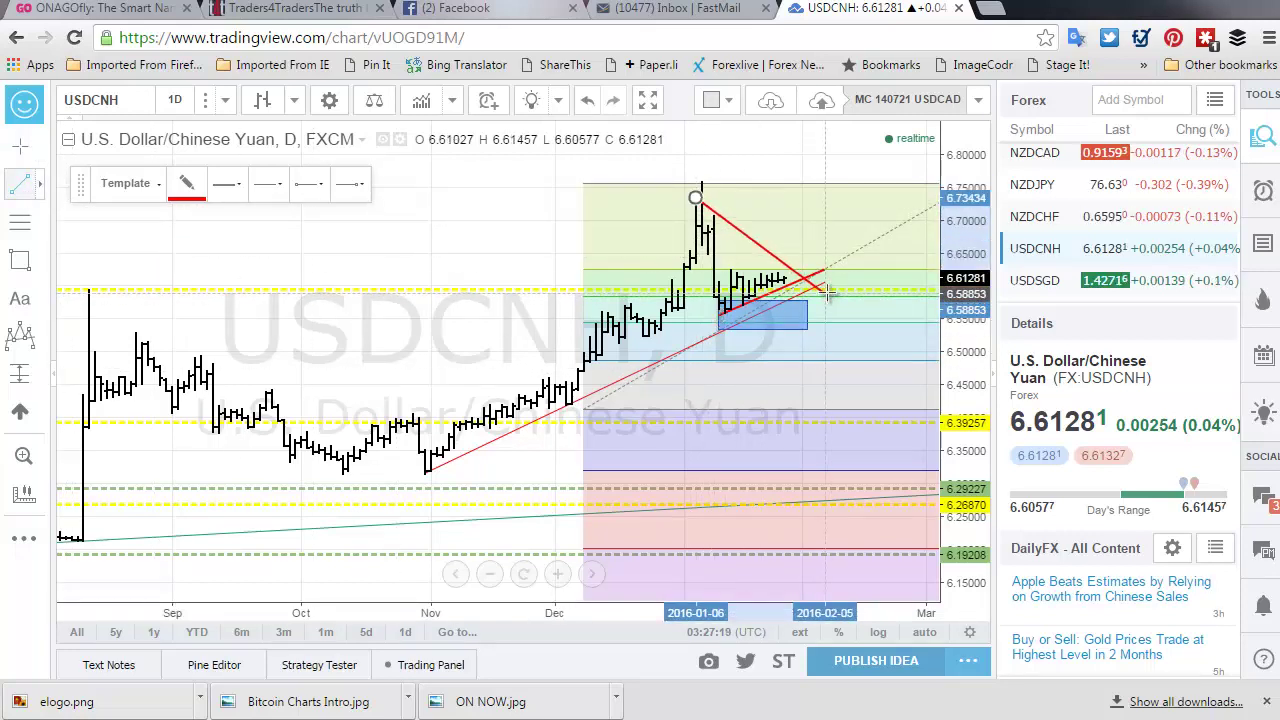
{"action": "key", "text": "Escape"}
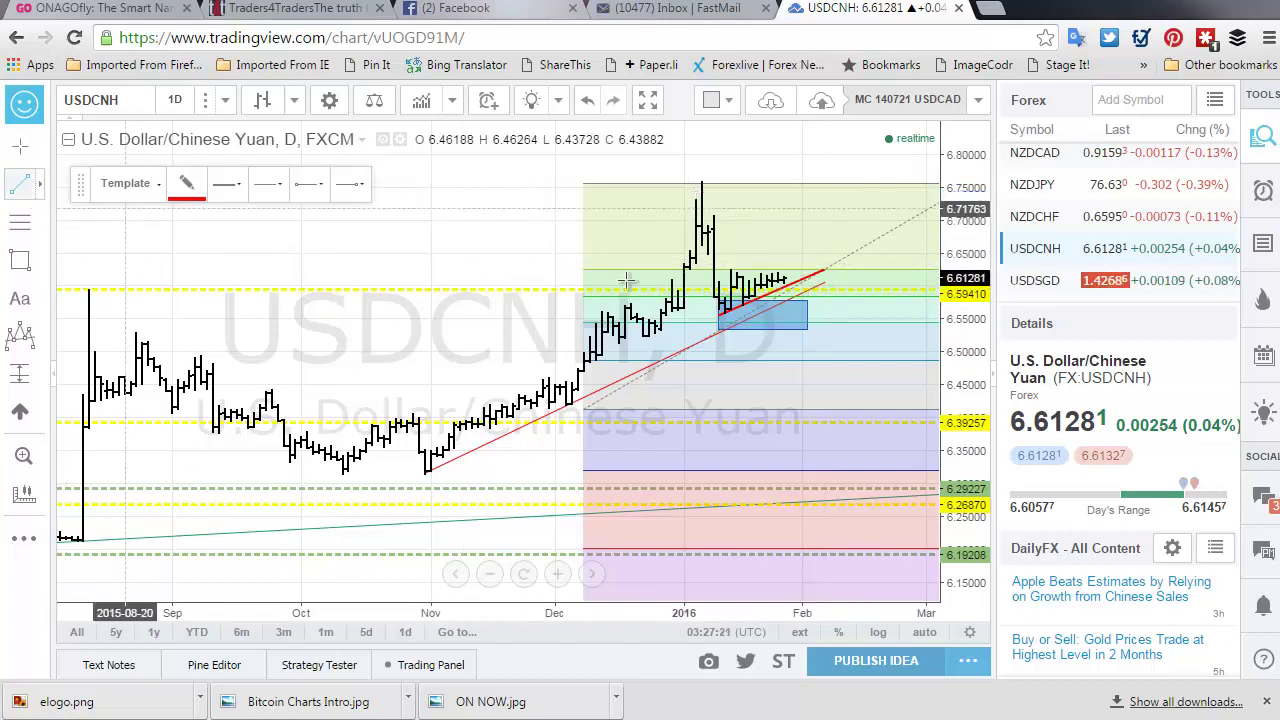
Draw a nearly flat trend line over the recent highs, from about 6.625 on 2016-01-13 to about 6.622 on 2016-02-04.
{"action": "left_click", "coordinate": [724, 270]}
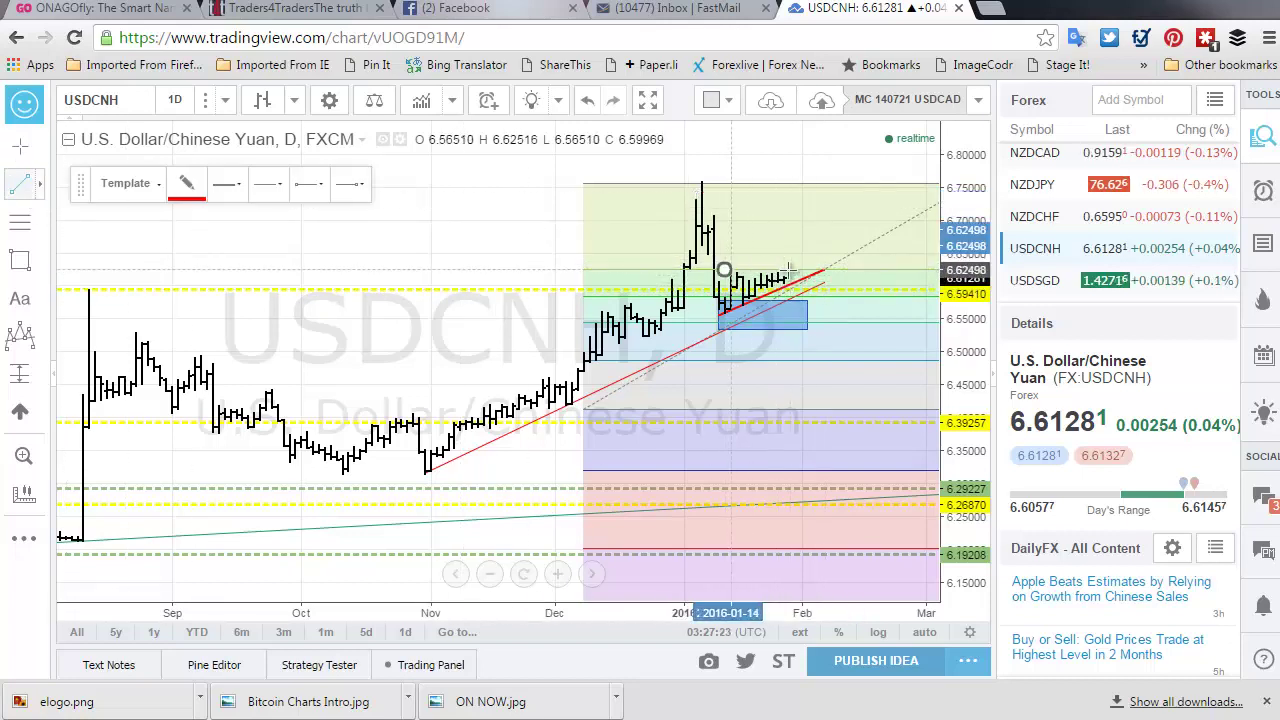
{"action": "left_click", "coordinate": [819, 271]}
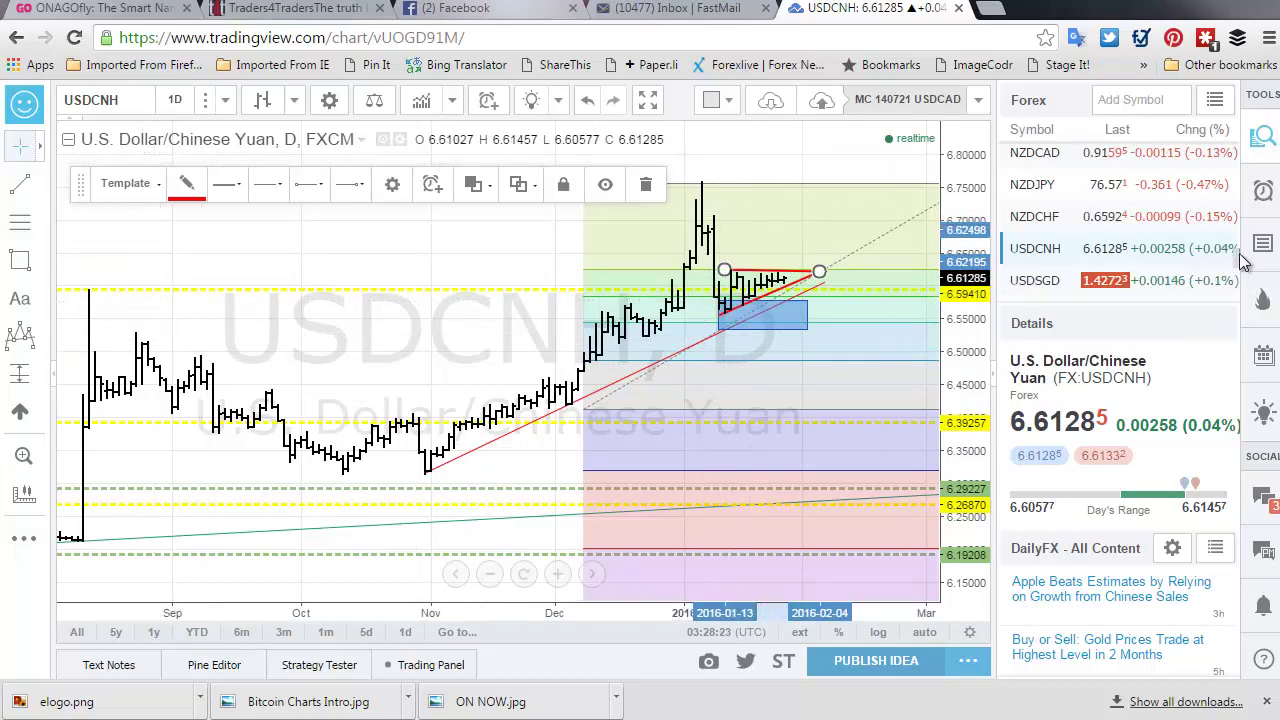
Open the USDCHF daily chart from the Forex watchlist to review its triangle breakout.
{"action": "scroll", "coordinate": [1243, 262], "scroll_direction": "up", "scroll_amount": 5}
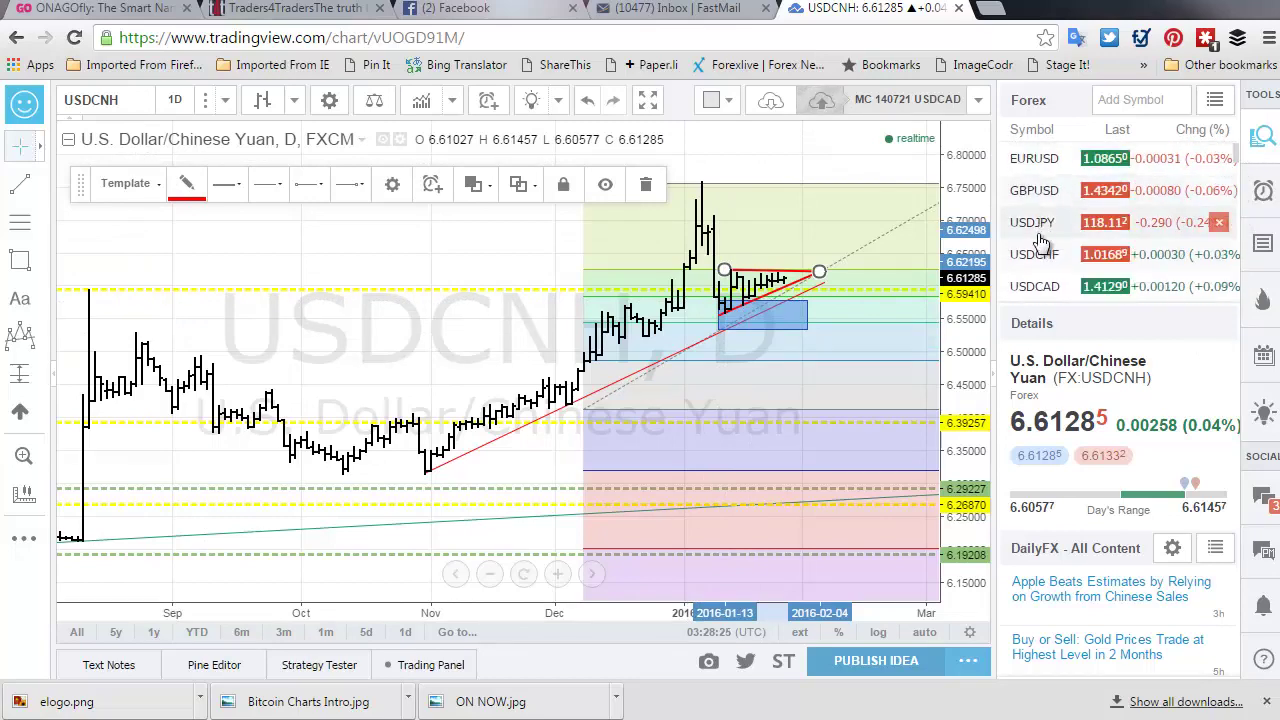
{"action": "left_click", "coordinate": [1035, 256]}
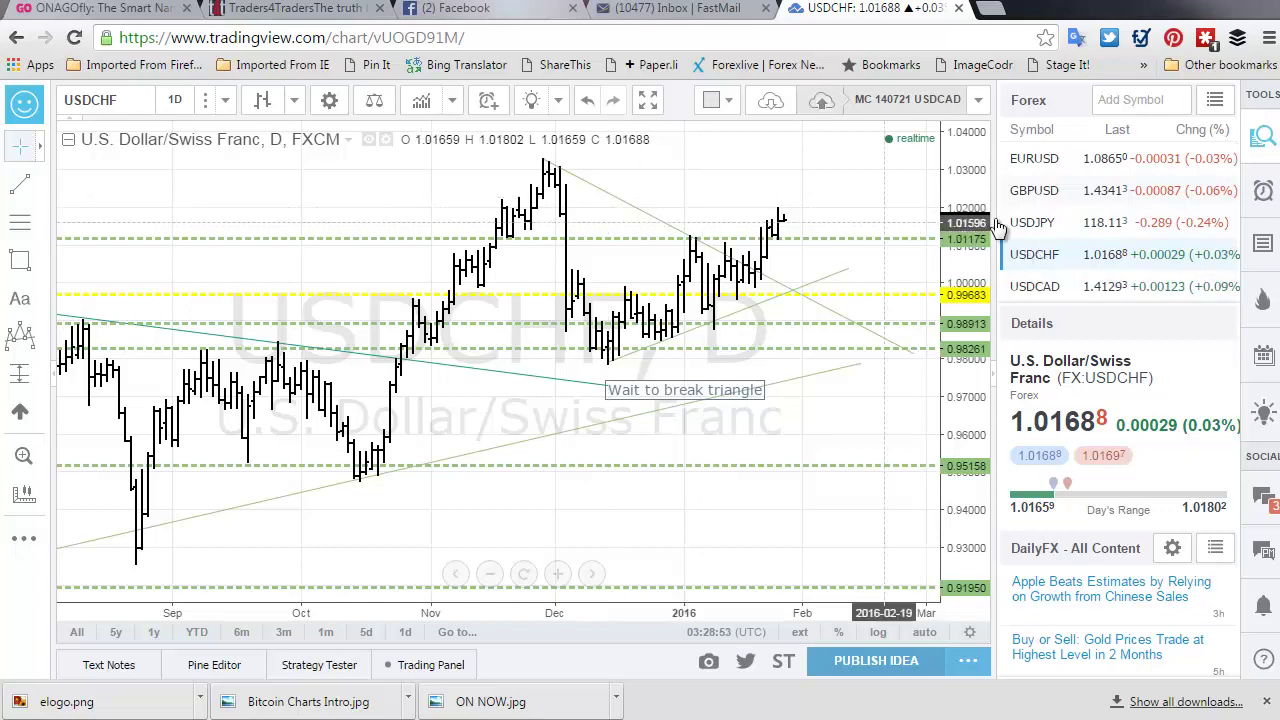
Reopen the BTCUSD daily chart from the Forex watchlist and delete the green head and shoulders pattern.
{"action": "scroll", "coordinate": [1055, 243], "scroll_direction": "down", "scroll_amount": 10}
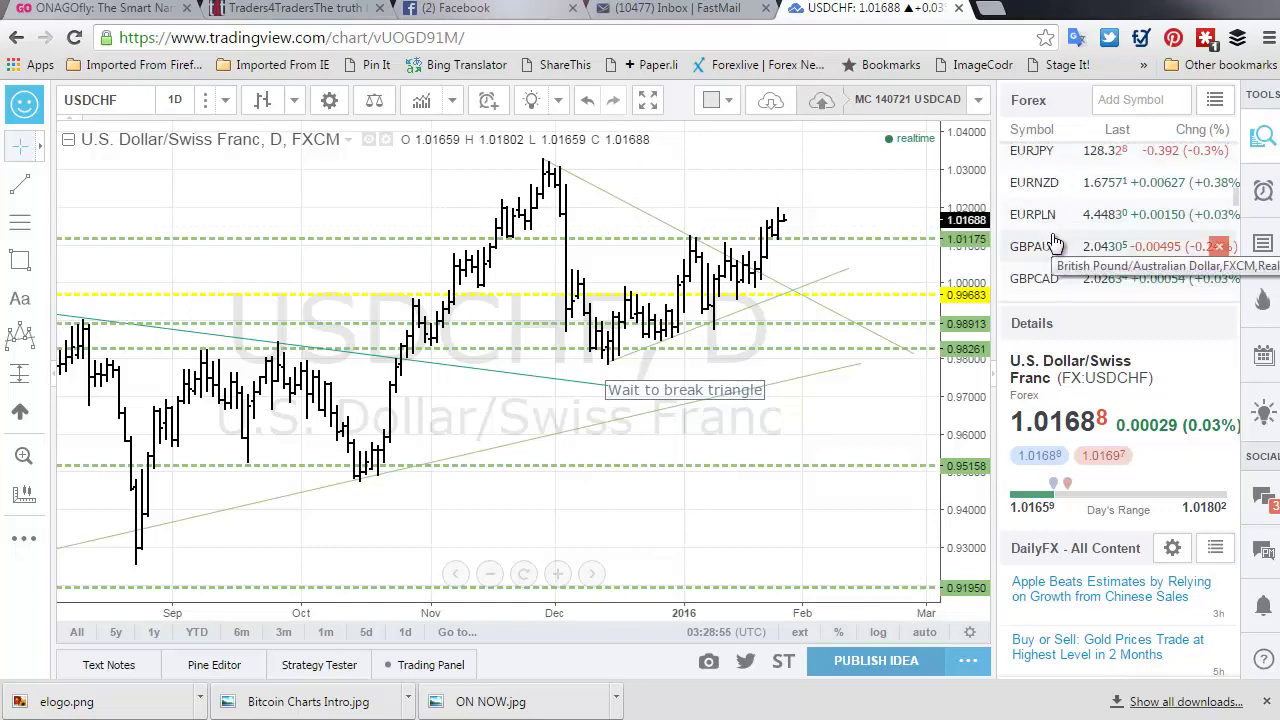
{"action": "scroll", "coordinate": [1055, 243], "scroll_direction": "down", "scroll_amount": 10}
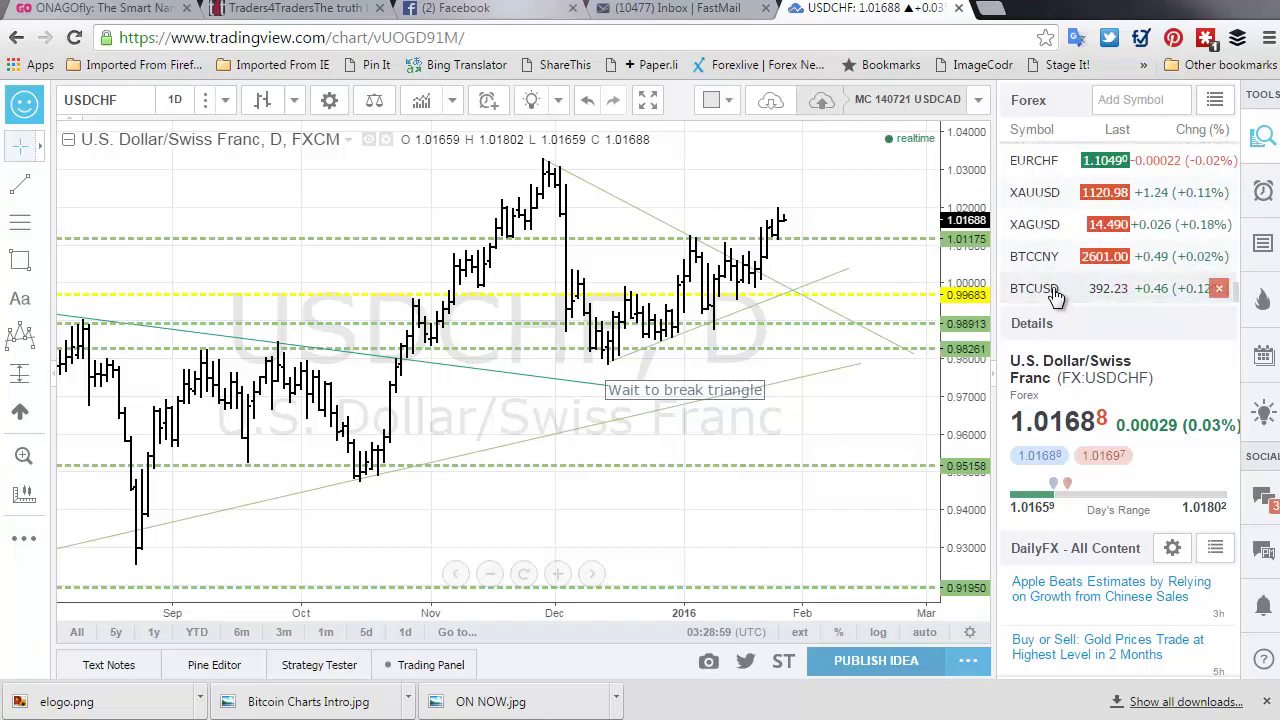
{"action": "left_click", "coordinate": [1055, 290]}
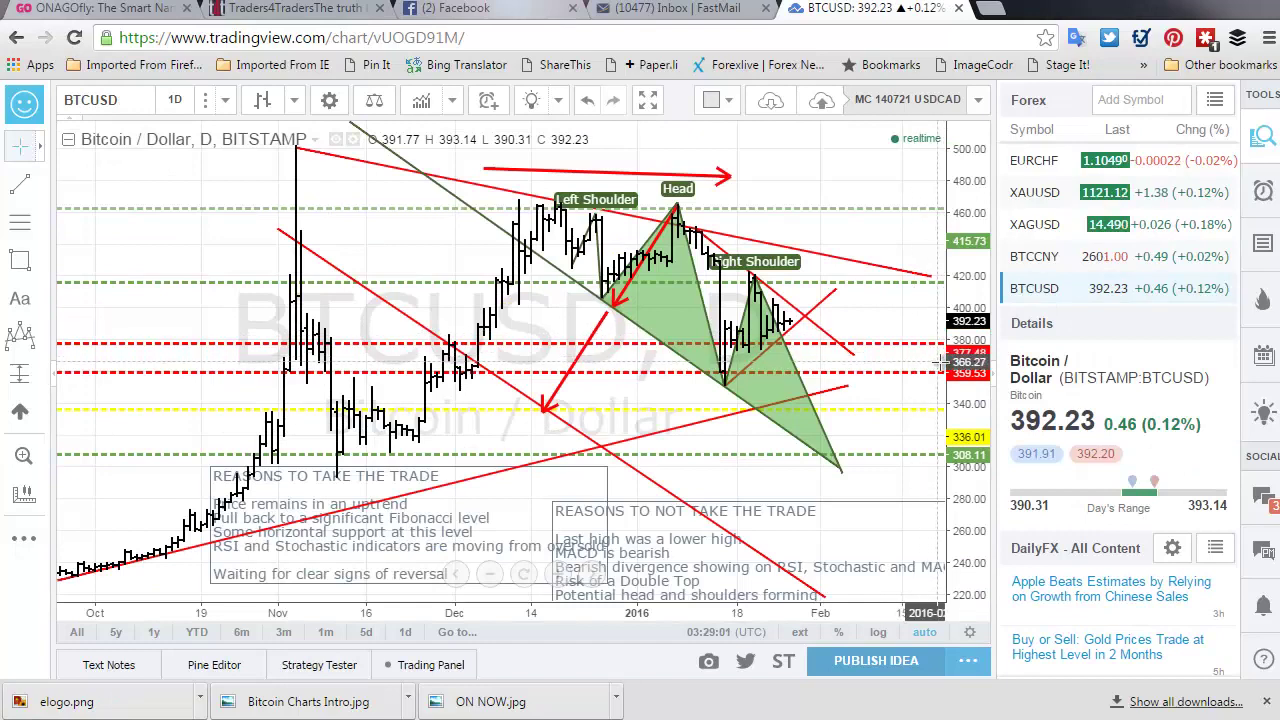
{"action": "left_click", "coordinate": [809, 451]}
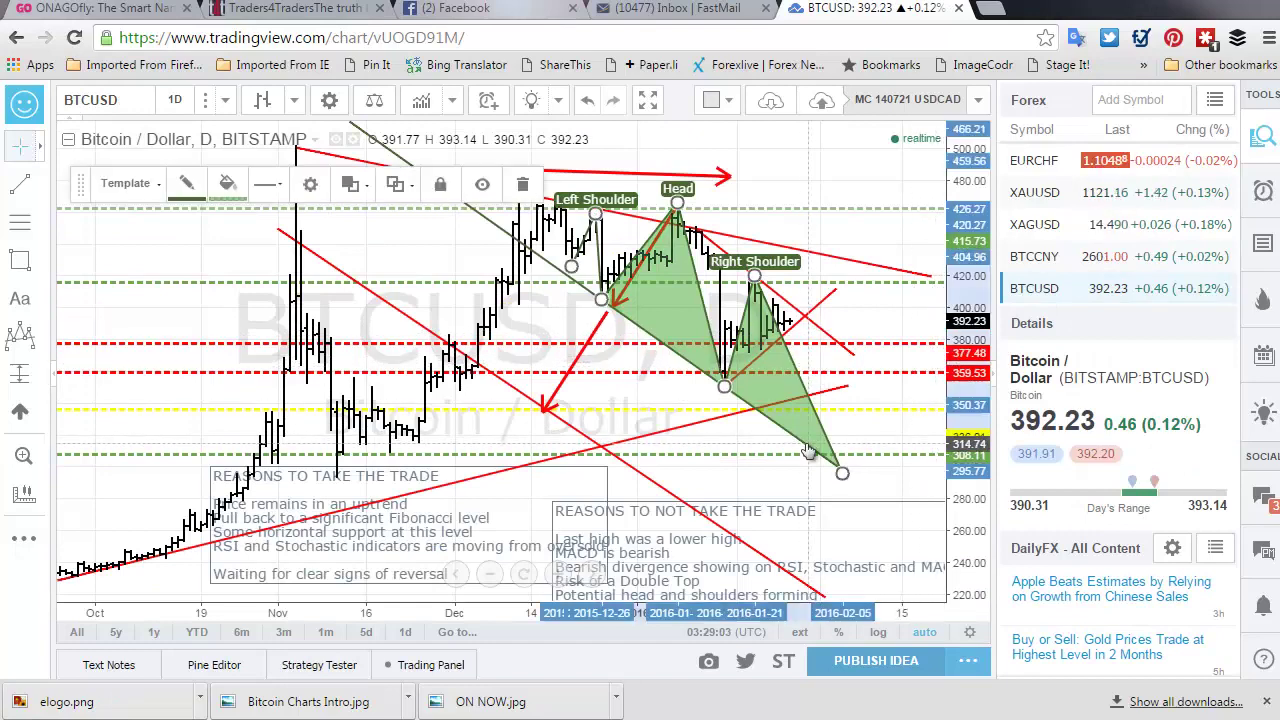
{"action": "key", "text": "Delete"}
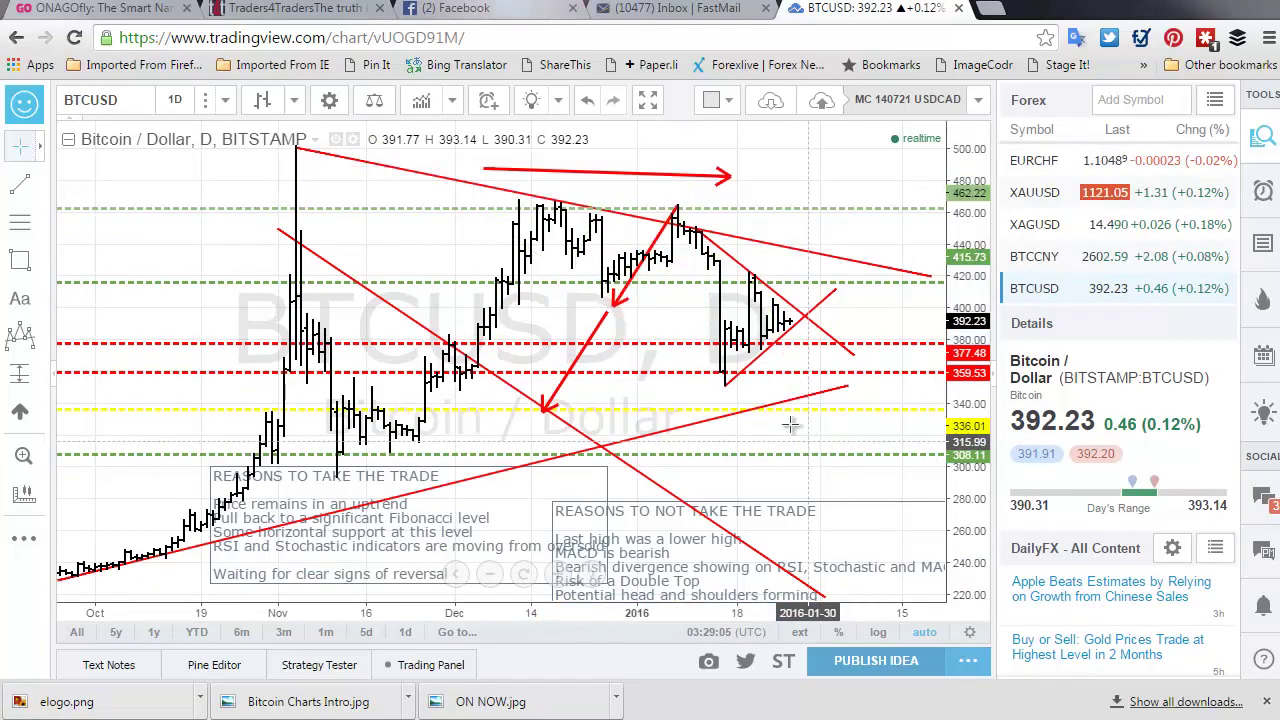